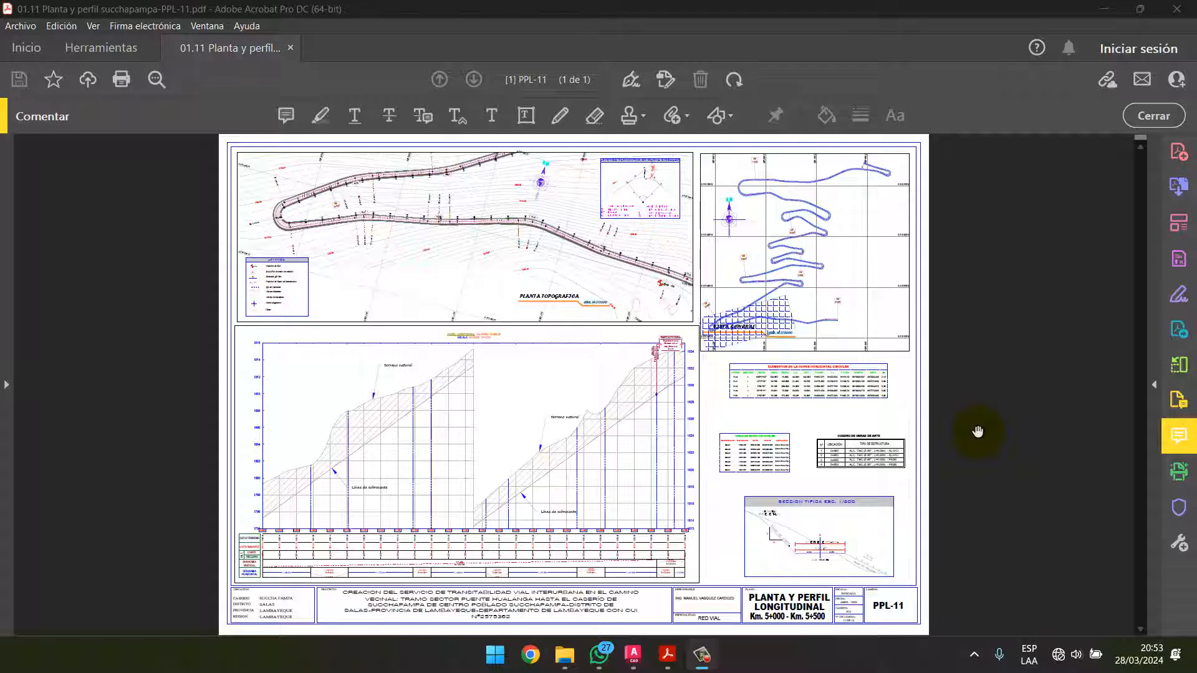
- Switch to Civil 3D and copy the road's profile view to the empty area up and right of the original
{"action": "mouse_move", "coordinate": [708, 555]}
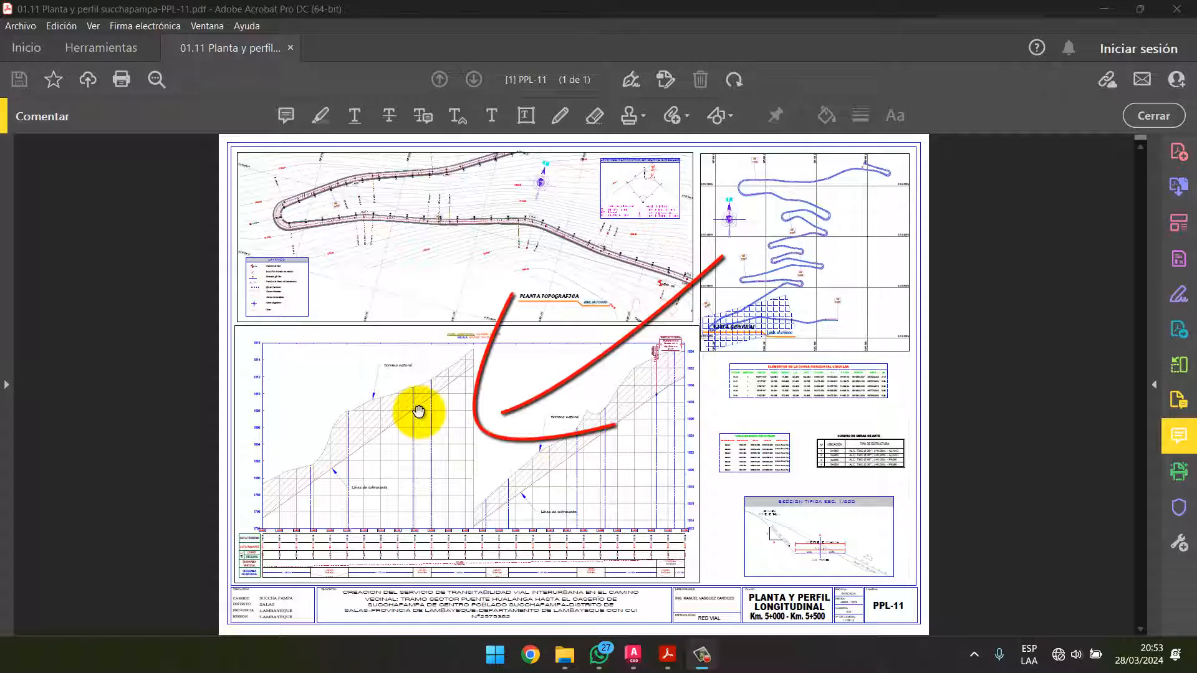
{"action": "left_click", "coordinate": [633, 655]}
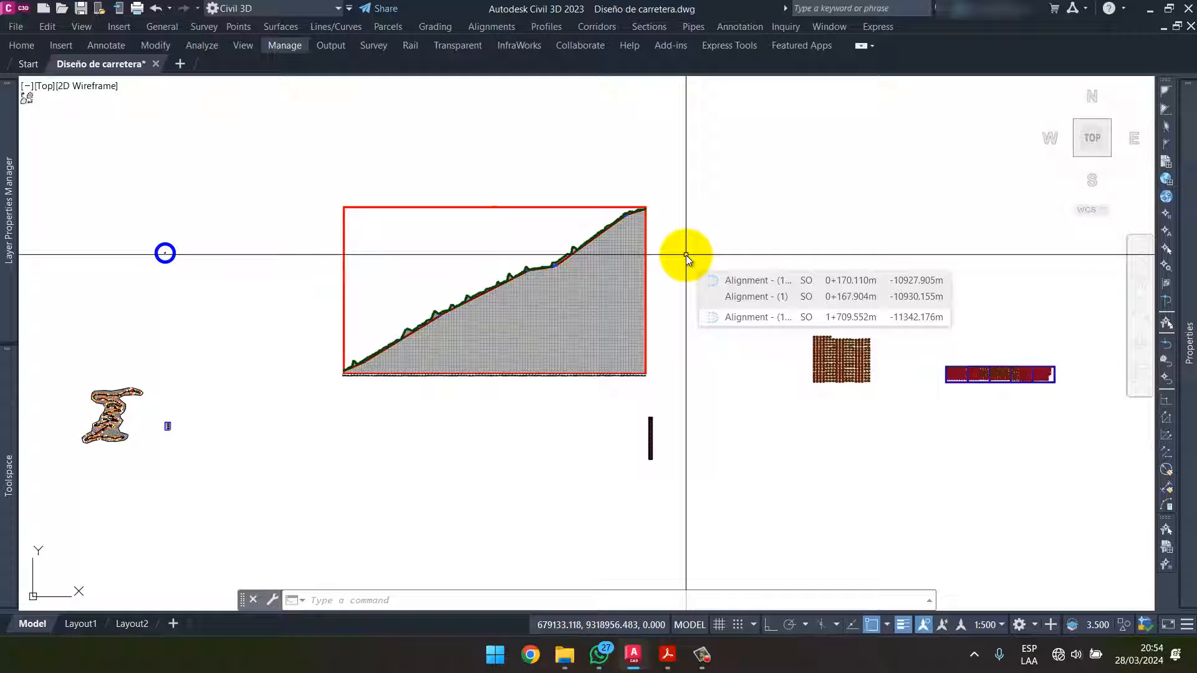
{"action": "left_click", "coordinate": [554, 320]}
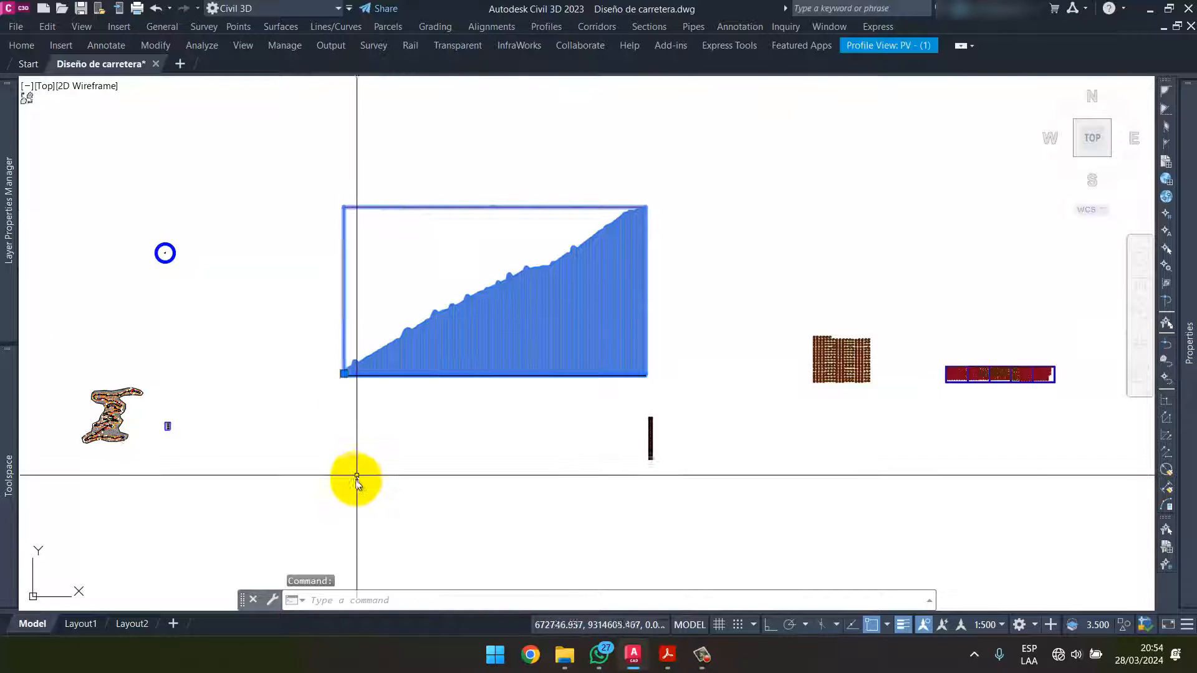
{"action": "type", "text": "cp"}
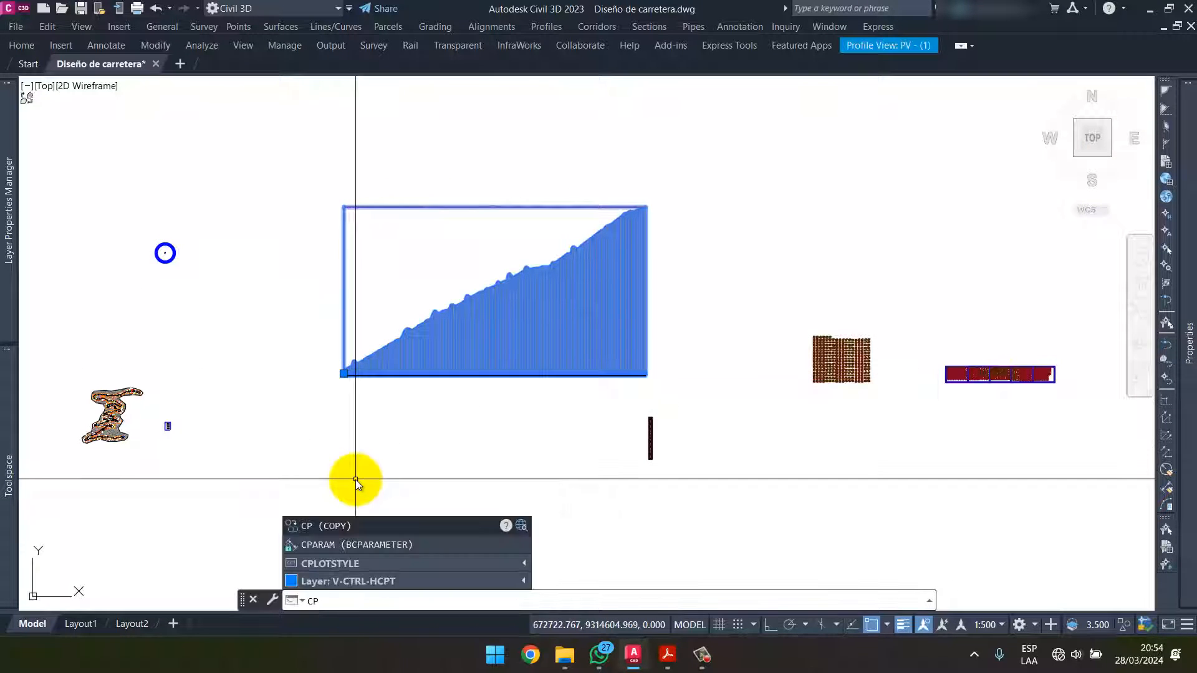
{"action": "key", "text": "Return"}
{"action": "scroll", "coordinate": [354, 439], "scroll_direction": "down", "scroll_amount": 2}
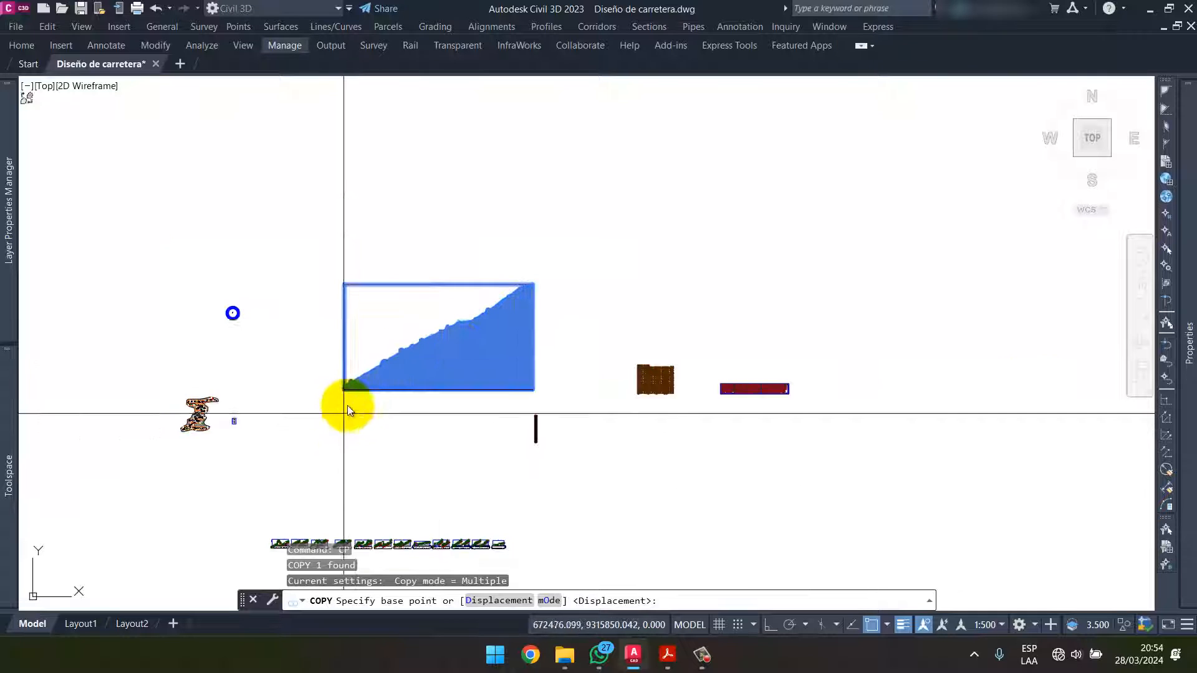
{"action": "left_click", "coordinate": [581, 321]}
{"action": "left_click", "coordinate": [889, 218]}
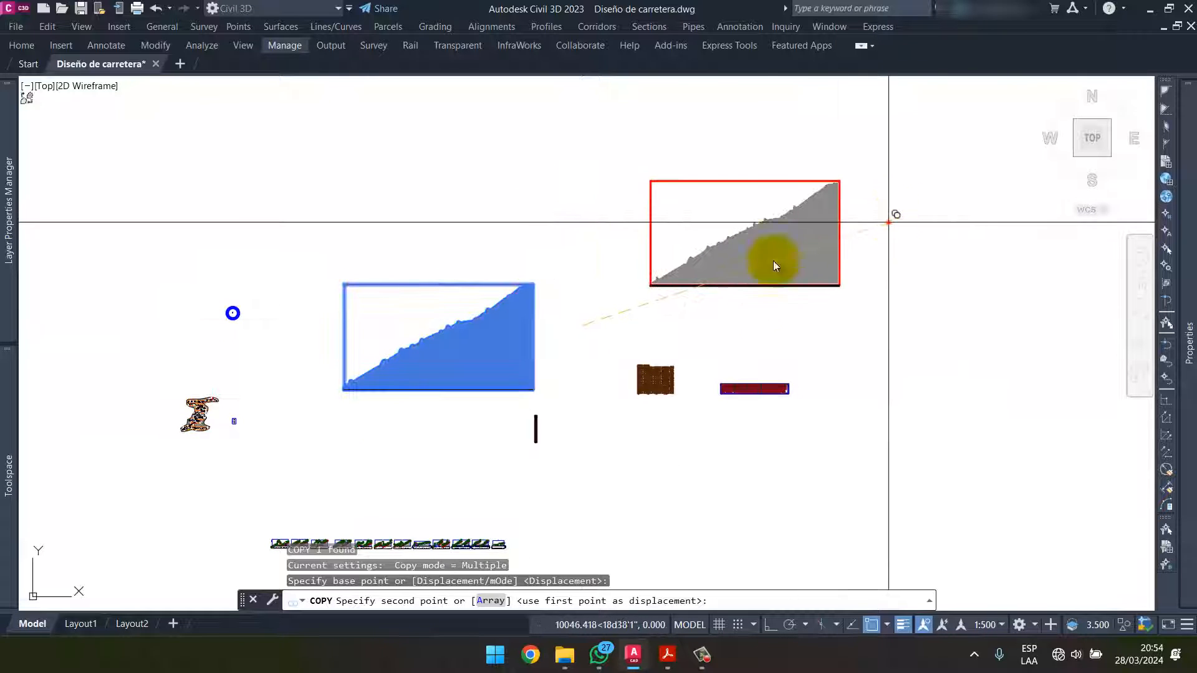
{"action": "left_click", "coordinate": [737, 311]}
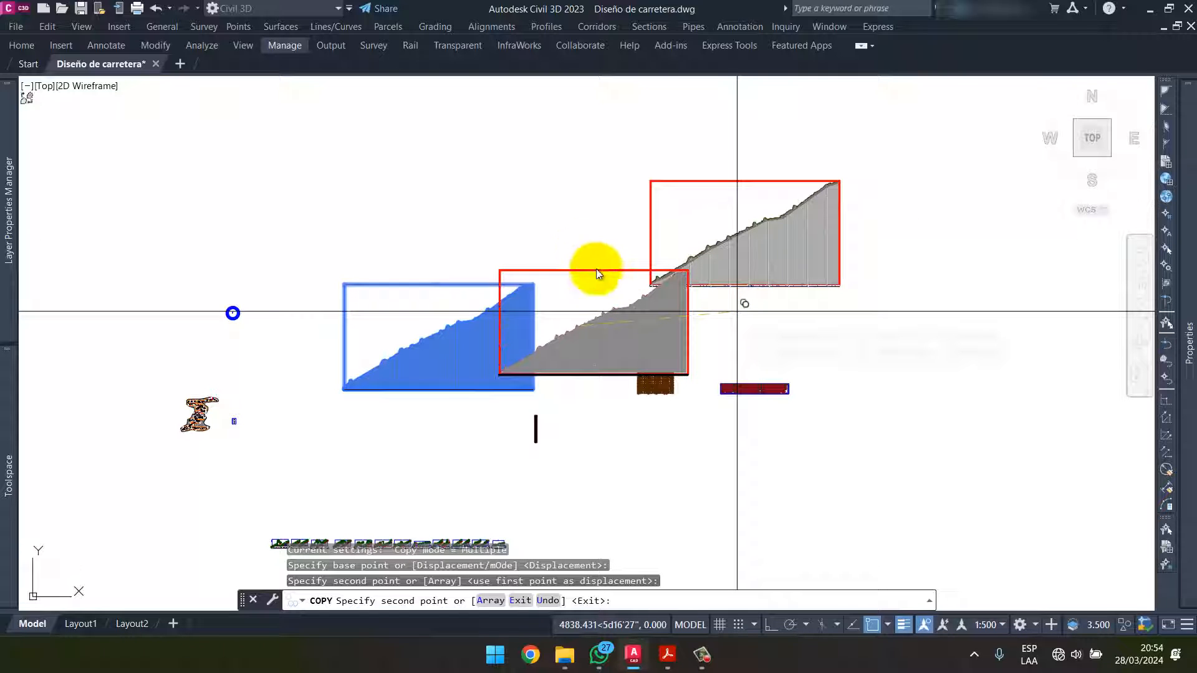
{"action": "key", "text": "Escape"}
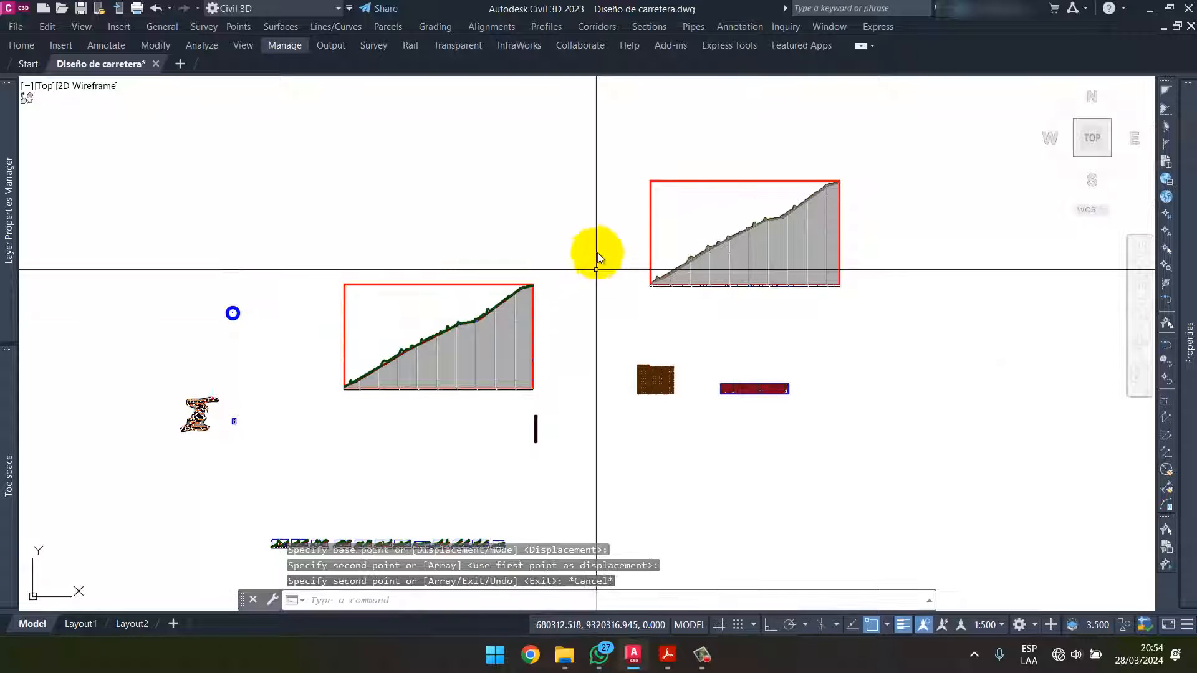
- Examine the copied profile view, from its profile lines down to the data bands beneath it
{"action": "scroll", "coordinate": [744, 218], "scroll_direction": "up", "scroll_amount": 4}
{"action": "scroll", "coordinate": [749, 245], "scroll_direction": "up", "scroll_amount": 4}
{"action": "scroll", "coordinate": [655, 290], "scroll_direction": "down", "scroll_amount": 4}
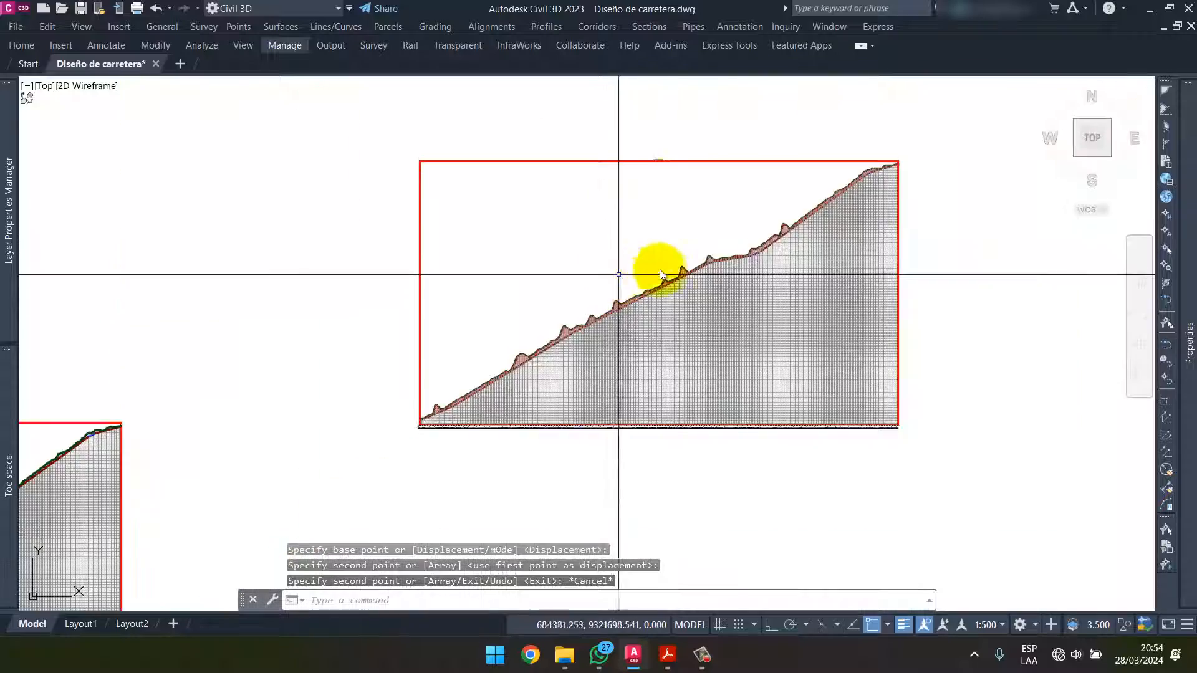
{"action": "scroll", "coordinate": [717, 270], "scroll_direction": "up", "scroll_amount": 6}
{"action": "scroll", "coordinate": [795, 237], "scroll_direction": "down", "scroll_amount": 10}
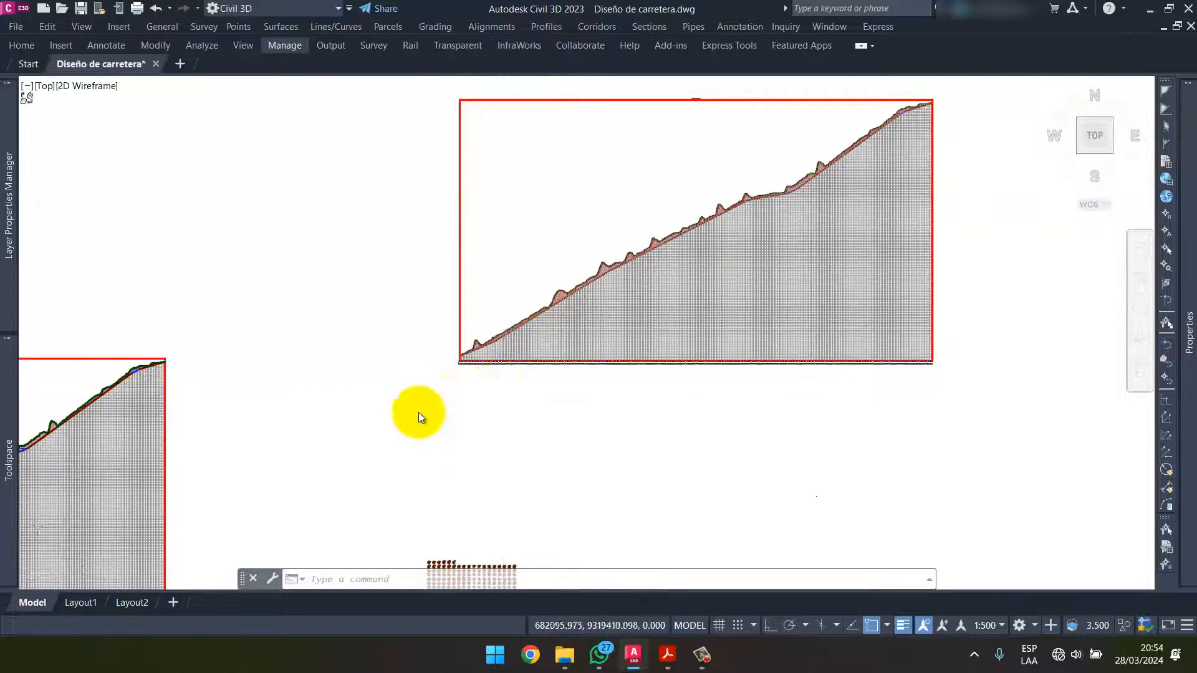
{"action": "scroll", "coordinate": [534, 233], "scroll_direction": "up", "scroll_amount": 5}
{"action": "scroll", "coordinate": [408, 281], "scroll_direction": "up", "scroll_amount": 5}
{"action": "scroll", "coordinate": [408, 281], "scroll_direction": "up", "scroll_amount": 4}
{"action": "scroll", "coordinate": [471, 236], "scroll_direction": "down", "scroll_amount": 11}
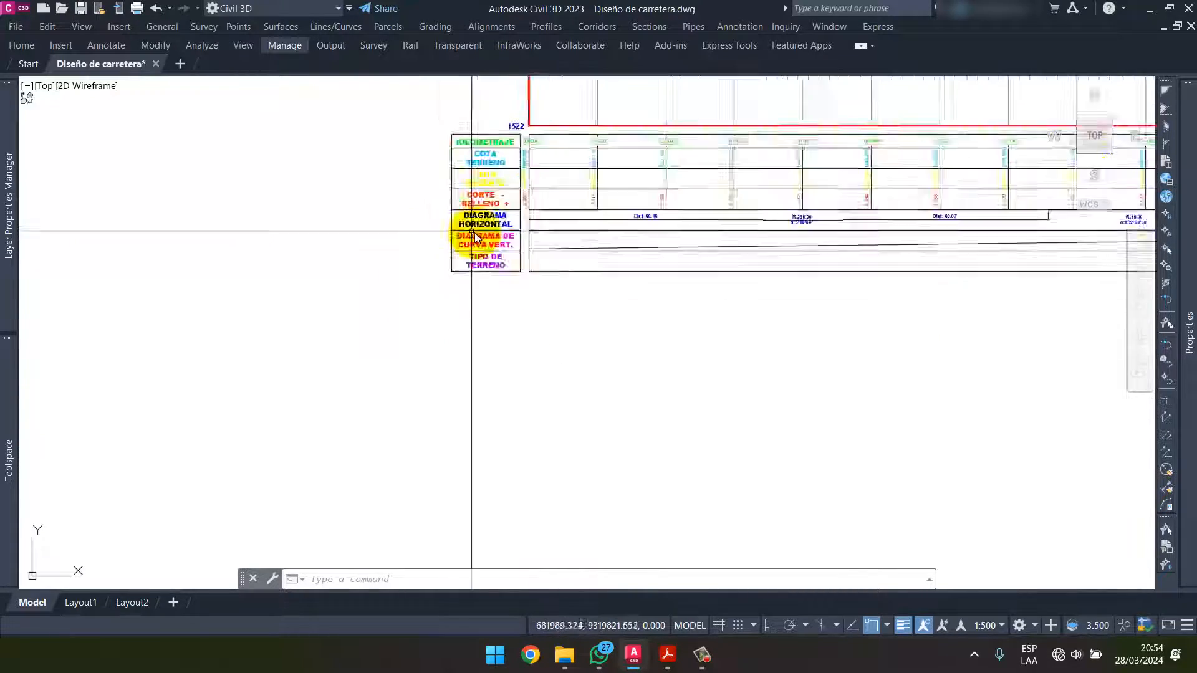
{"action": "middle_click_drag", "start_coordinate": [575, 189], "coordinate": [375, 353]}
{"action": "scroll", "coordinate": [535, 313], "scroll_direction": "down", "scroll_amount": 3}
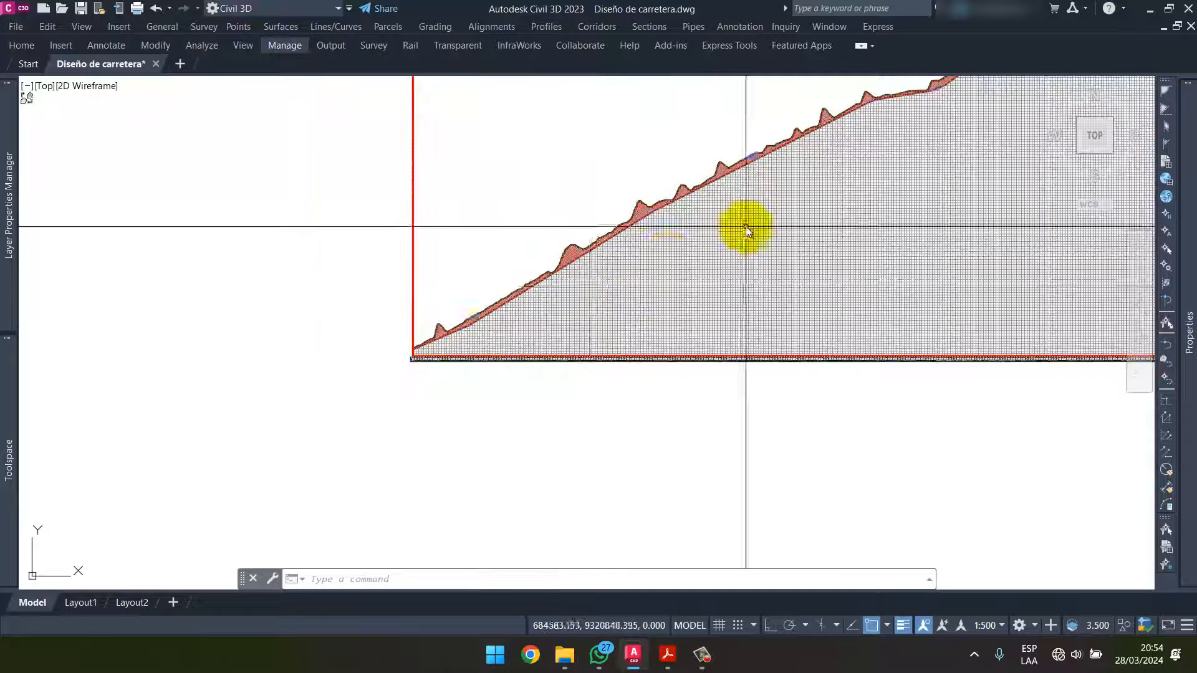
- Limit the copied profile view to a user-specified station range from 5+000 to 5+500
{"action": "left_click", "coordinate": [747, 227]}
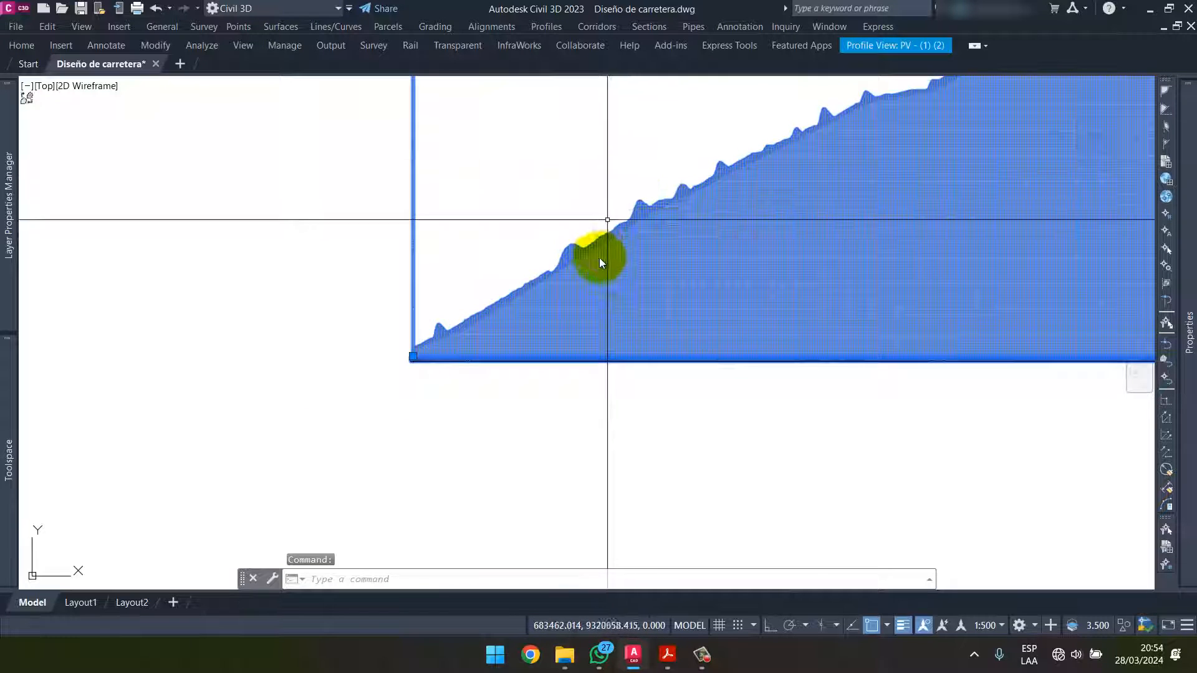
{"action": "scroll", "coordinate": [600, 257], "scroll_direction": "down", "scroll_amount": 5}
{"action": "right_click", "coordinate": [620, 236]}
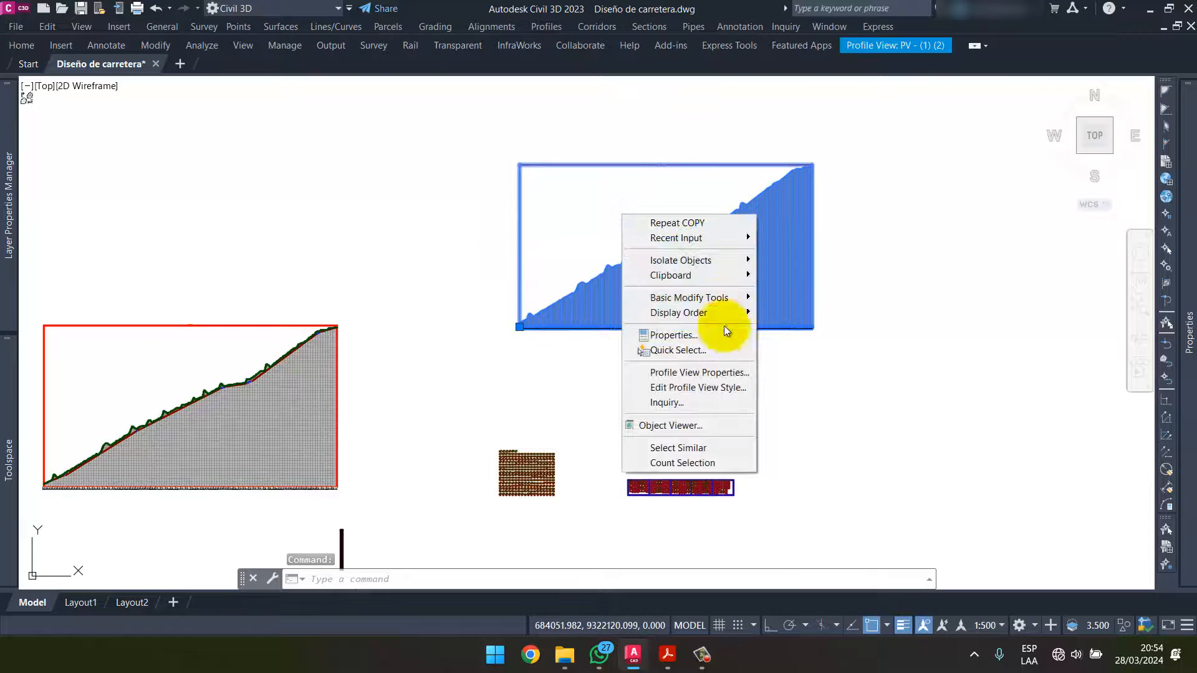
{"action": "left_click", "coordinate": [728, 372]}
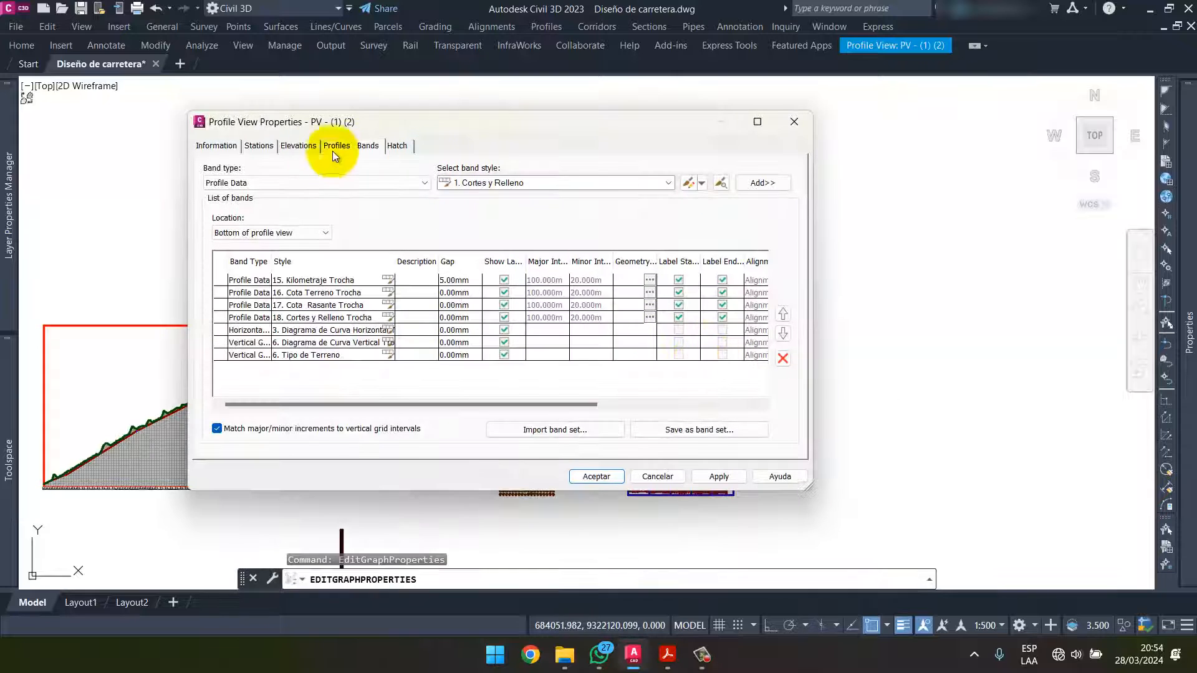
{"action": "left_click", "coordinate": [267, 146]}
{"action": "left_click", "coordinate": [219, 288]}
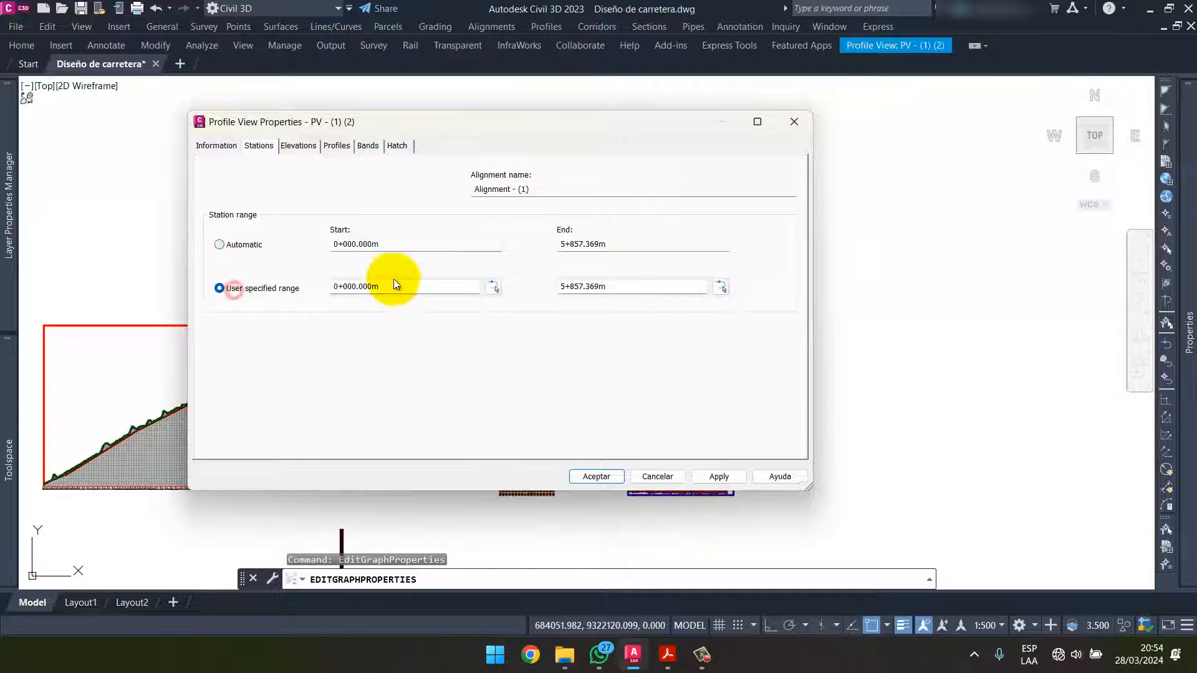
{"action": "left_click", "coordinate": [394, 287]}
{"action": "type", "text": "5000"}
{"action": "left_click_drag", "start_coordinate": [628, 288], "coordinate": [476, 285]}
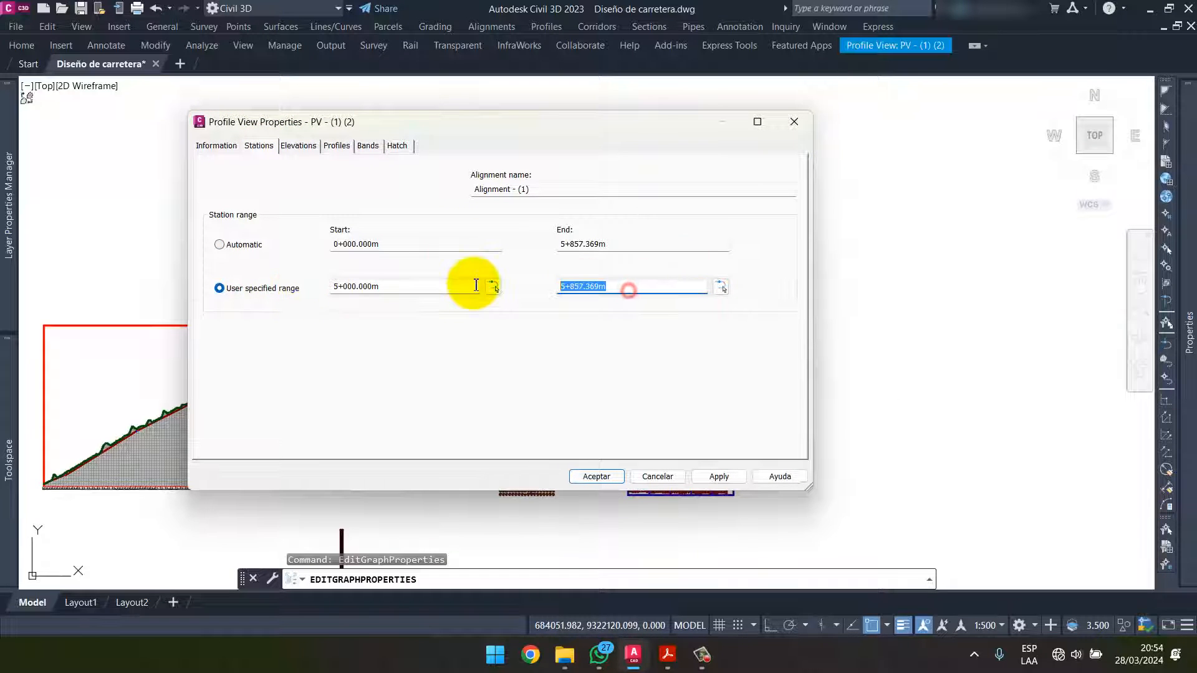
{"action": "type", "text": "5+0"}
{"action": "type", "text": "00"}
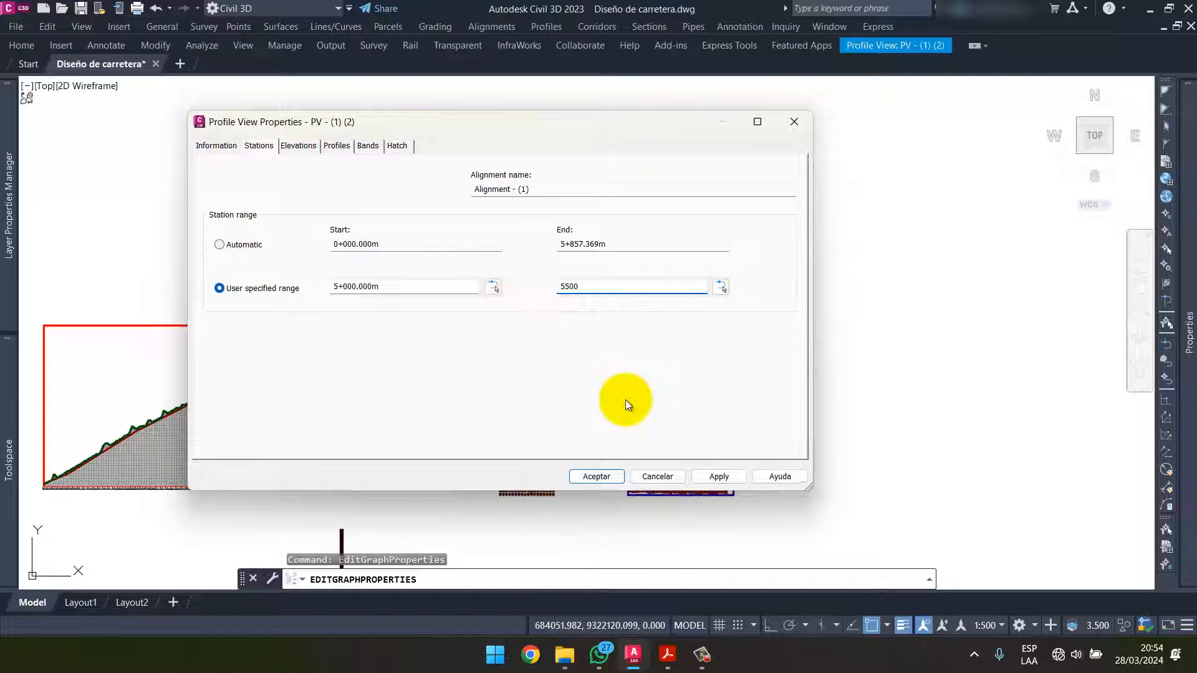
{"action": "left_click", "coordinate": [609, 477]}
- Set the model's annotation scale to 1:1000
{"action": "scroll", "coordinate": [754, 299], "scroll_direction": "up", "scroll_amount": 8}
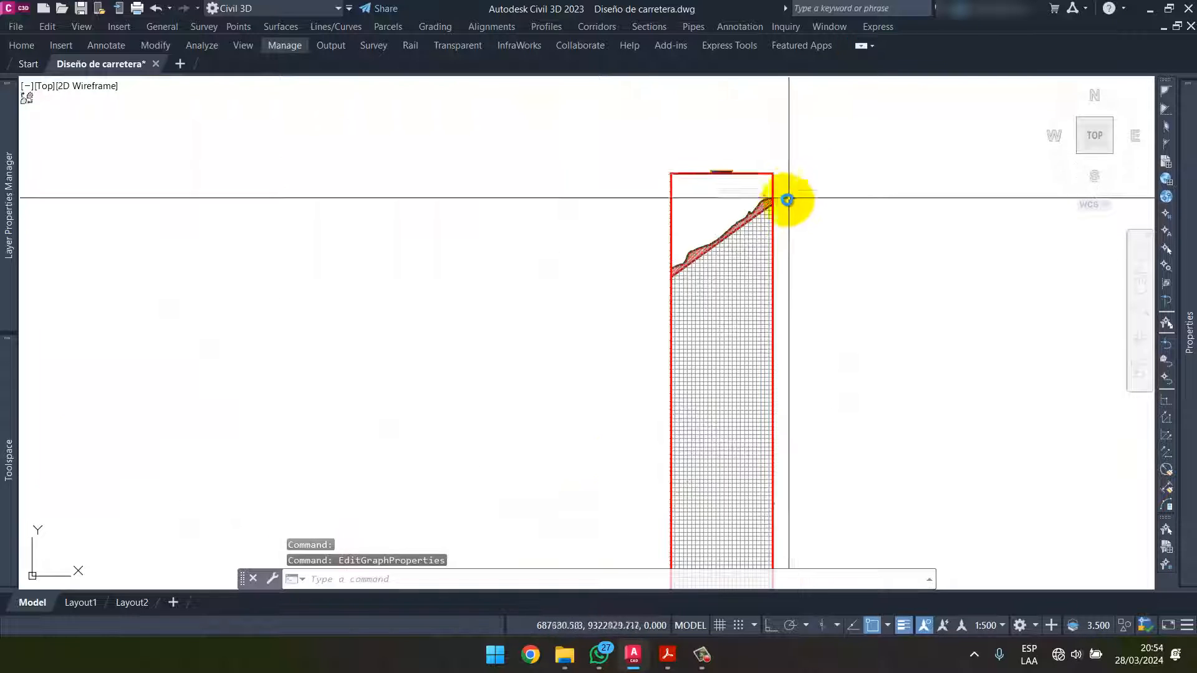
{"action": "scroll", "coordinate": [811, 200], "scroll_direction": "up", "scroll_amount": 5}
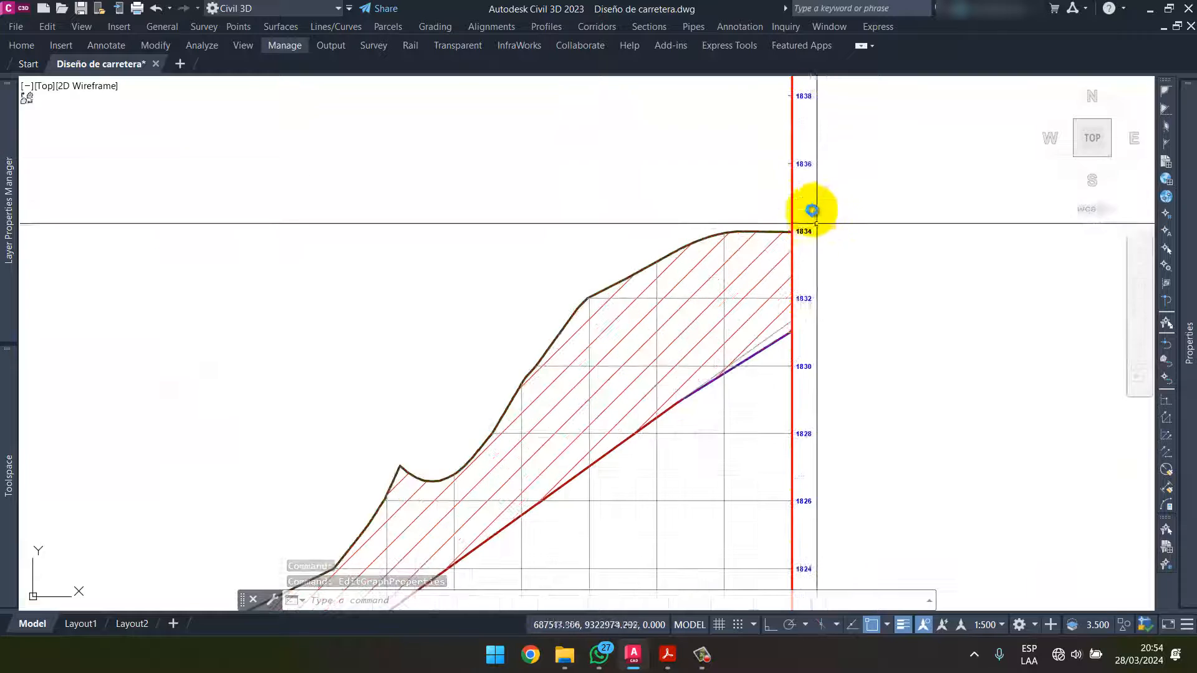
{"action": "left_click", "coordinate": [991, 626]}
{"action": "left_click", "coordinate": [981, 470]}
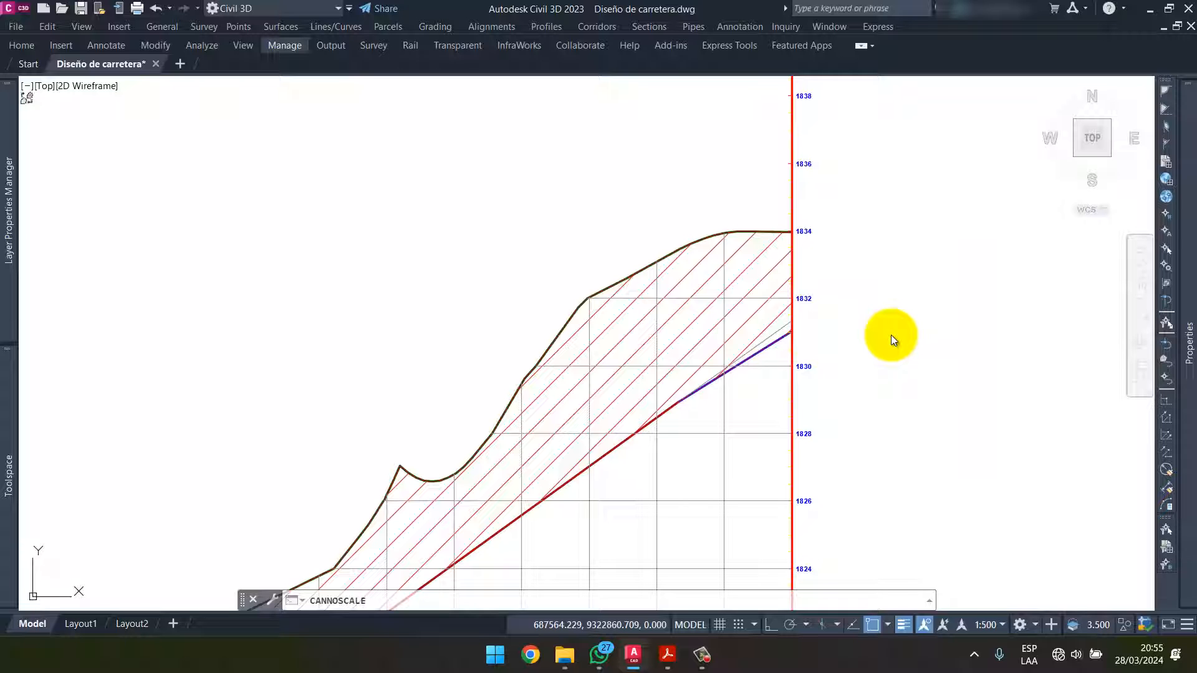
- Examine the elevation labels at the start and end of the profile in the copied profile view
{"action": "scroll", "coordinate": [780, 249], "scroll_direction": "down", "scroll_amount": 6}
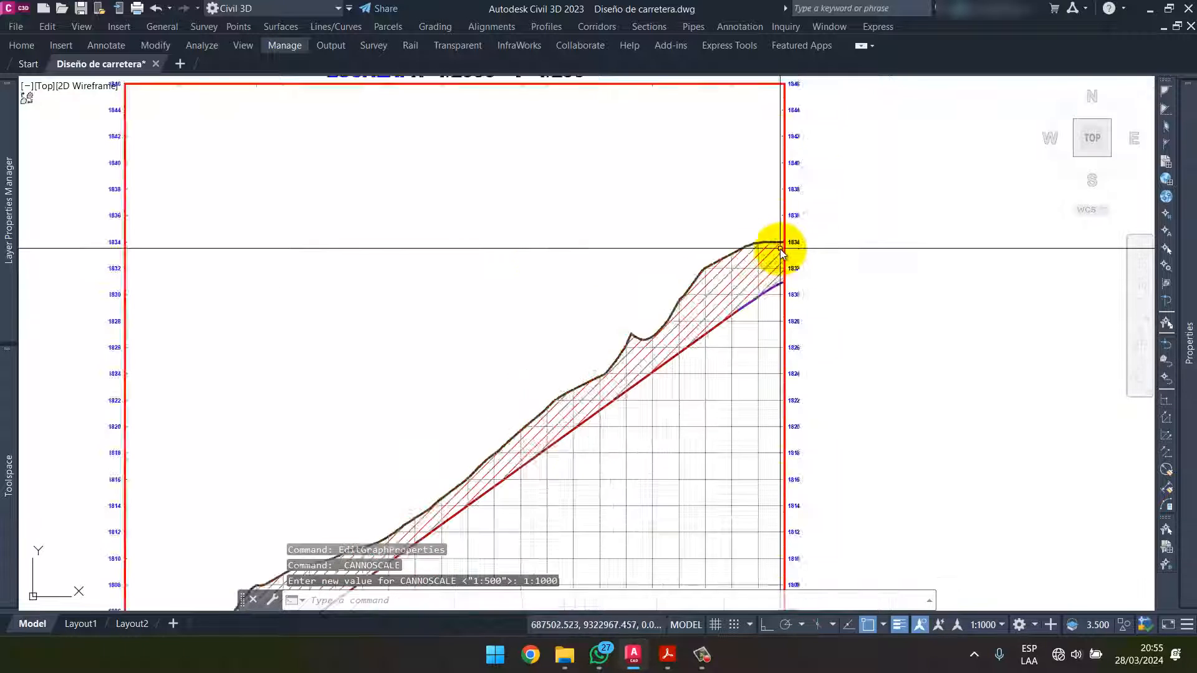
{"action": "scroll", "coordinate": [580, 301], "scroll_direction": "up", "scroll_amount": 5}
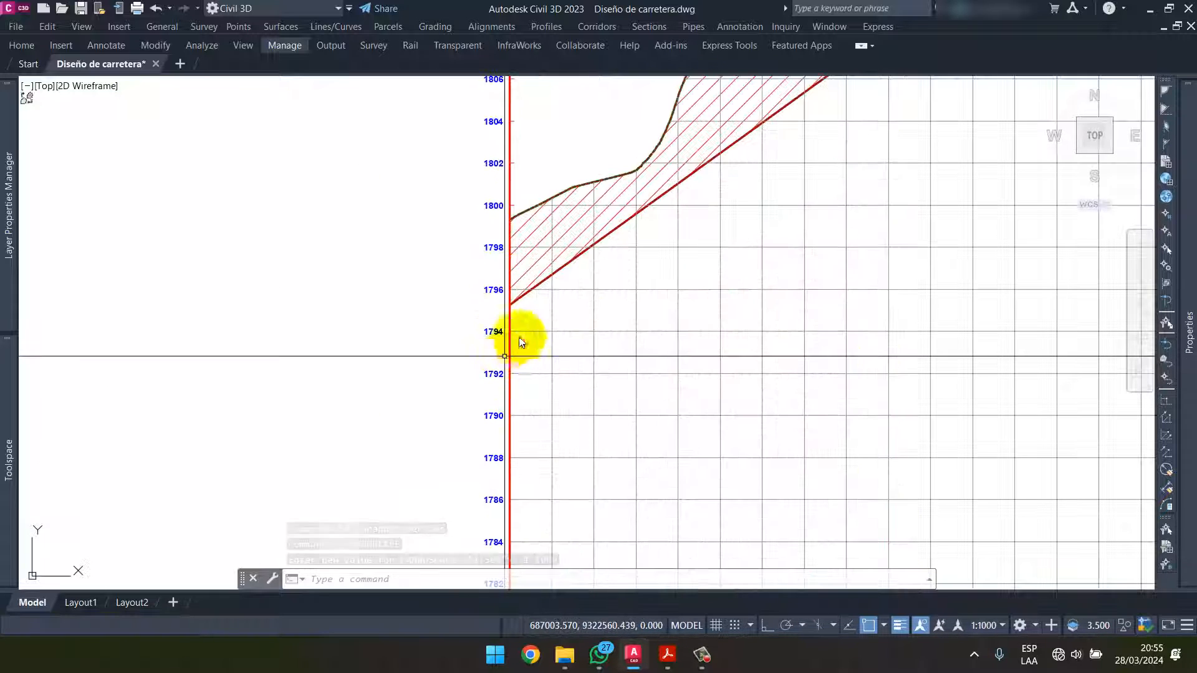
{"action": "scroll", "coordinate": [505, 335], "scroll_direction": "up", "scroll_amount": 2}
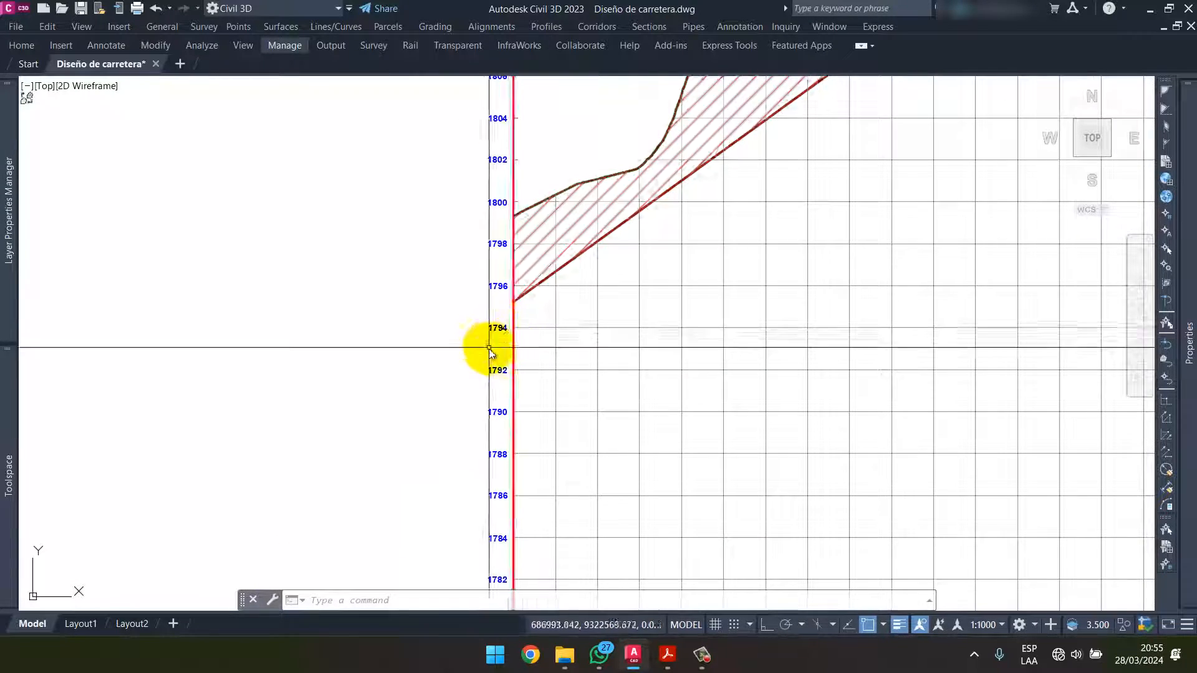
{"action": "scroll", "coordinate": [488, 348], "scroll_direction": "down", "scroll_amount": 5}
{"action": "scroll", "coordinate": [736, 139], "scroll_direction": "up", "scroll_amount": 4}
{"action": "scroll", "coordinate": [676, 235], "scroll_direction": "down", "scroll_amount": 3}
{"action": "left_click", "coordinate": [661, 246]}
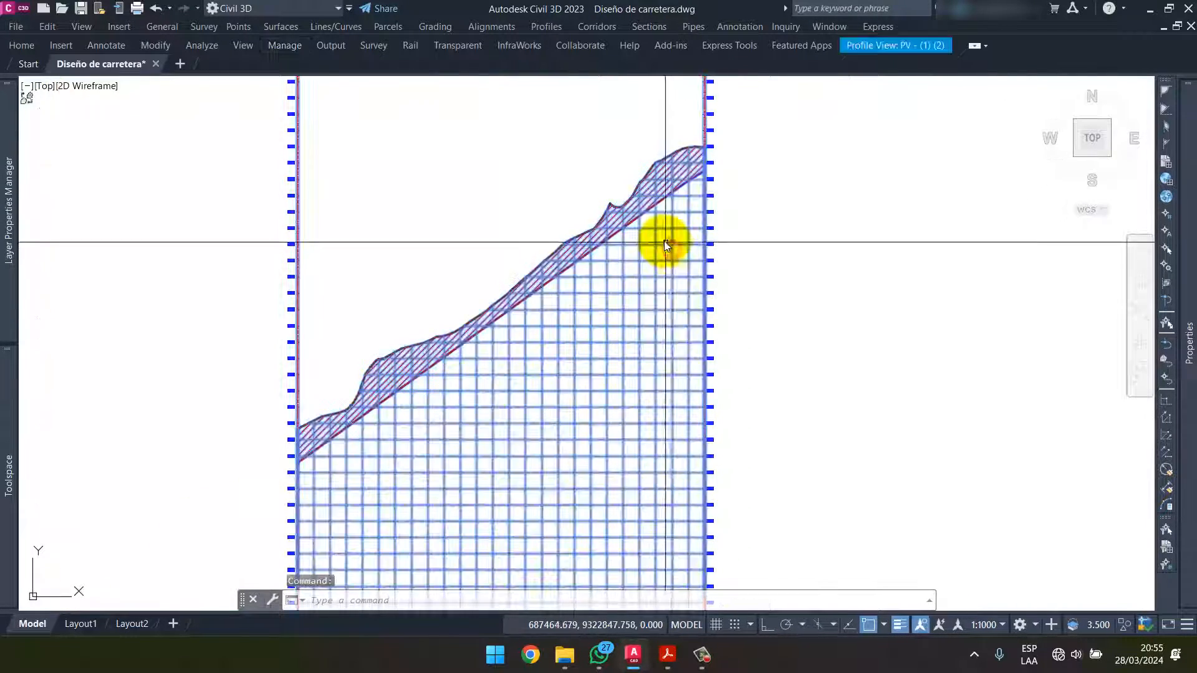
{"action": "right_click", "coordinate": [666, 242]}
{"action": "left_click", "coordinate": [738, 399]}
{"action": "left_click", "coordinate": [298, 145]}
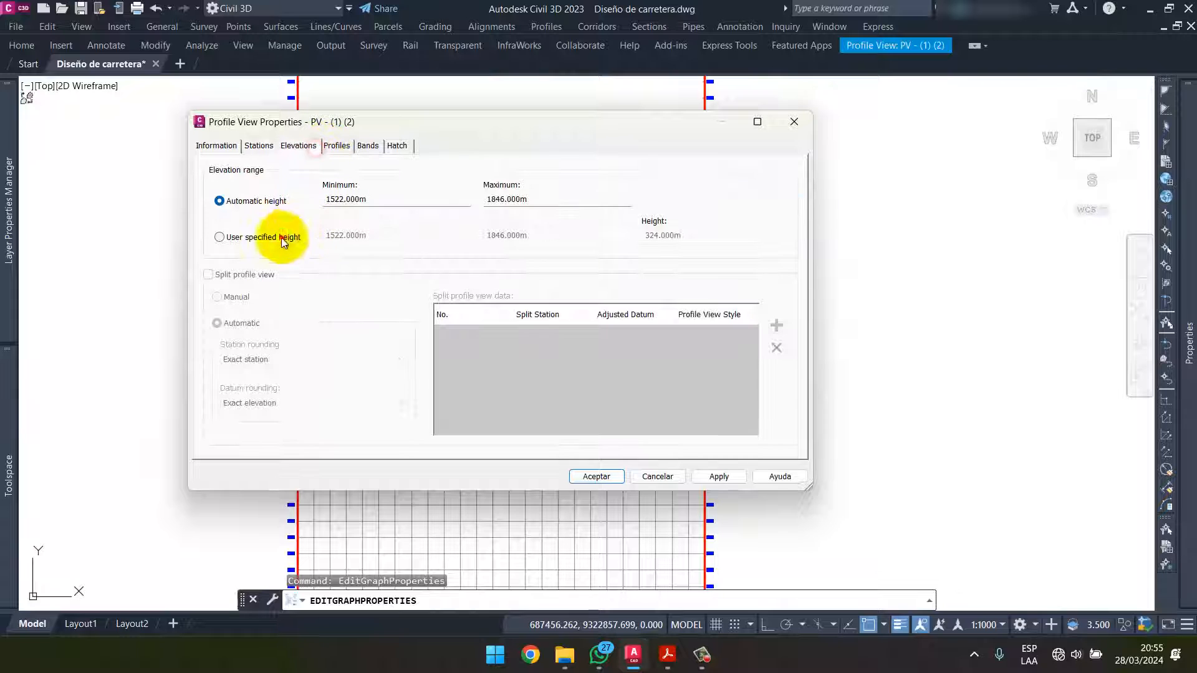
{"action": "left_click", "coordinate": [282, 237]}
{"action": "left_click_drag", "start_coordinate": [403, 123], "coordinate": [597, 119]}
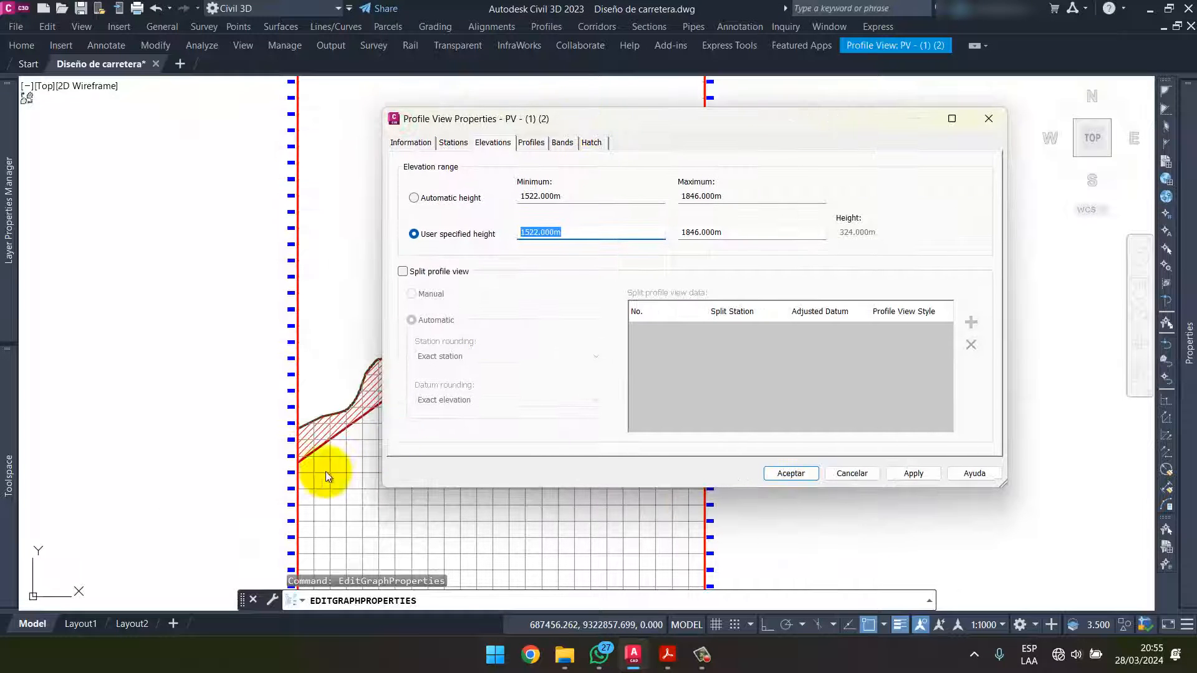
{"action": "left_click", "coordinate": [842, 473]}
{"action": "scroll", "coordinate": [328, 490], "scroll_direction": "up", "scroll_amount": 2}
{"action": "left_click", "coordinate": [750, 256]}
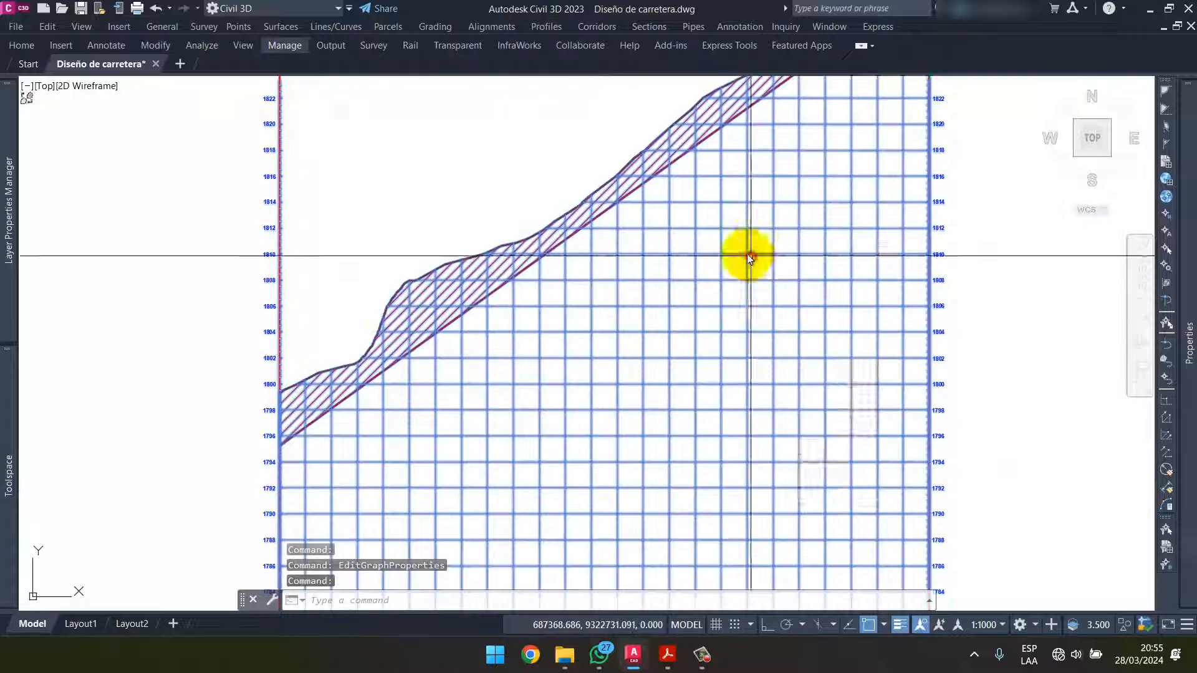
{"action": "right_click", "coordinate": [721, 240]}
{"action": "left_click", "coordinate": [797, 414]}
{"action": "key", "text": "Escape"}
- Give the copied profile view a user-specified height from a minimum of 1794 m to a maximum of 1836 m
{"action": "left_click", "coordinate": [743, 214]}
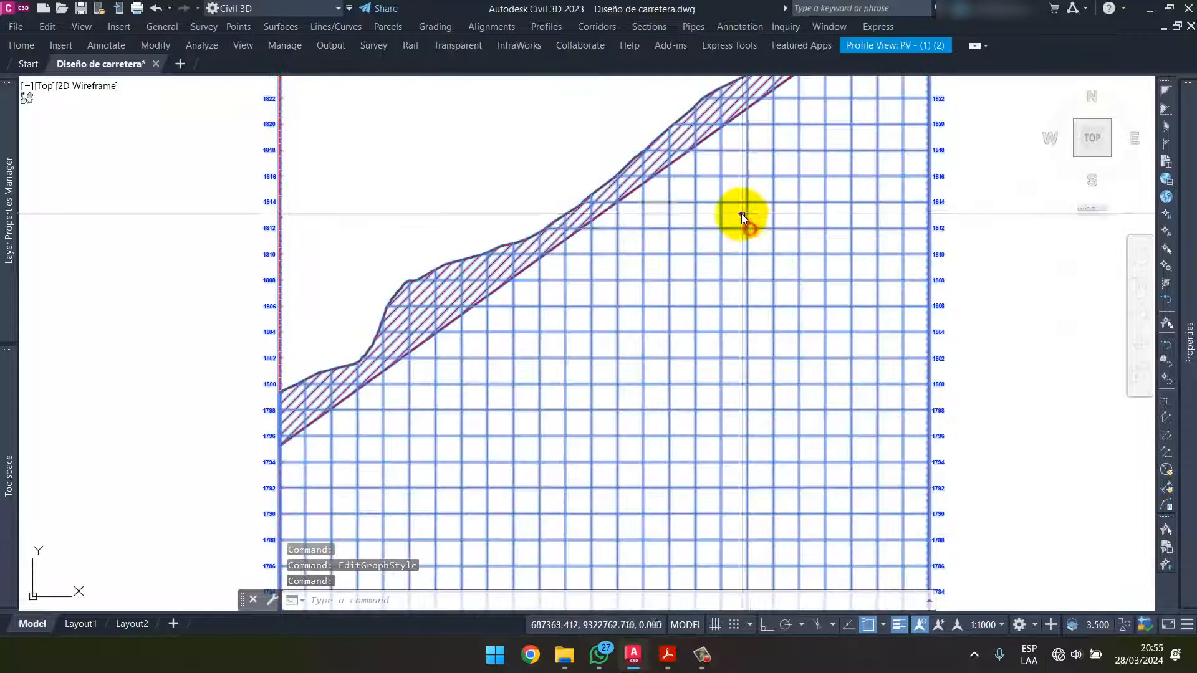
{"action": "right_click", "coordinate": [742, 215]}
{"action": "left_click", "coordinate": [805, 372]}
{"action": "left_click", "coordinate": [474, 235]}
{"action": "double_click", "coordinate": [549, 234]}
{"action": "type", "text": "1794.000m"}
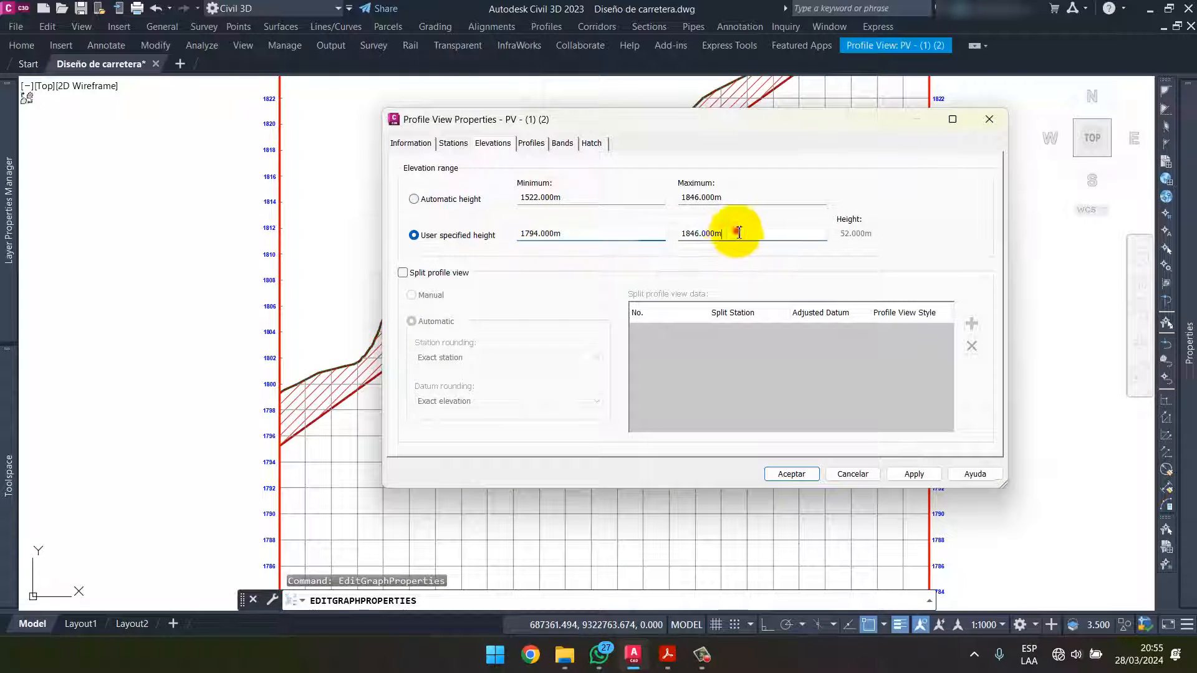
{"action": "double_click", "coordinate": [690, 233]}
{"action": "type", "text": "1836"}
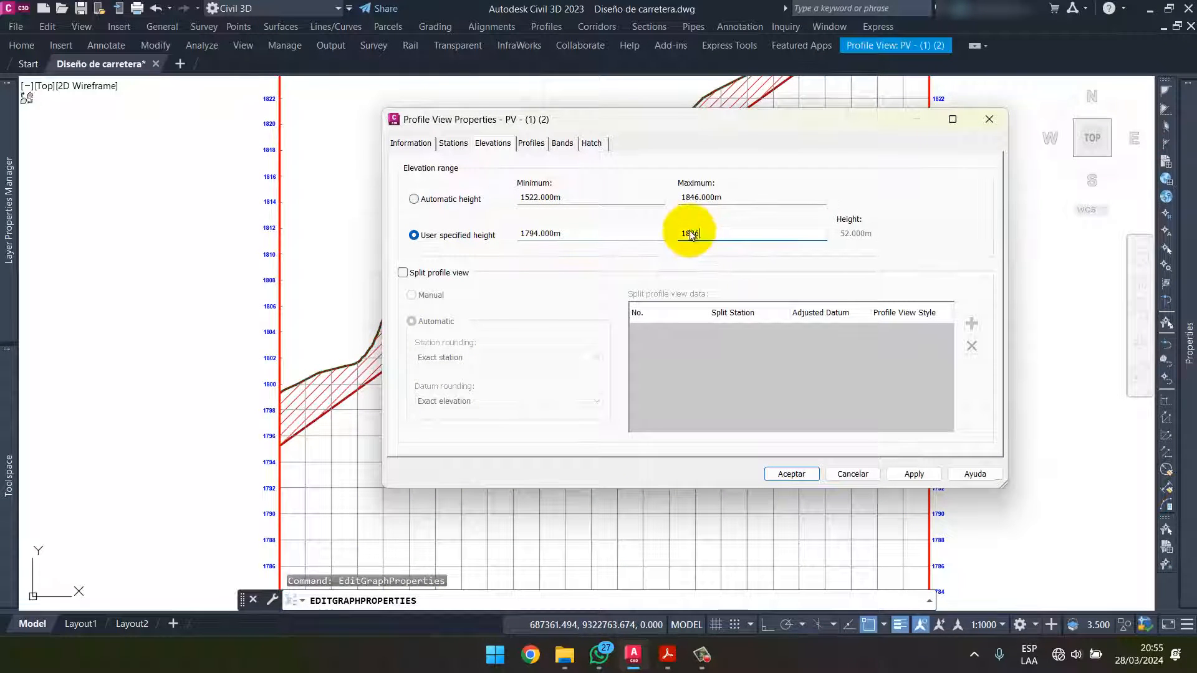
{"action": "left_click", "coordinate": [791, 474]}
- Turn on splitting for the copied profile view and set its user-specified height to 25 m
{"action": "scroll", "coordinate": [719, 343], "scroll_direction": "down", "scroll_amount": 5}
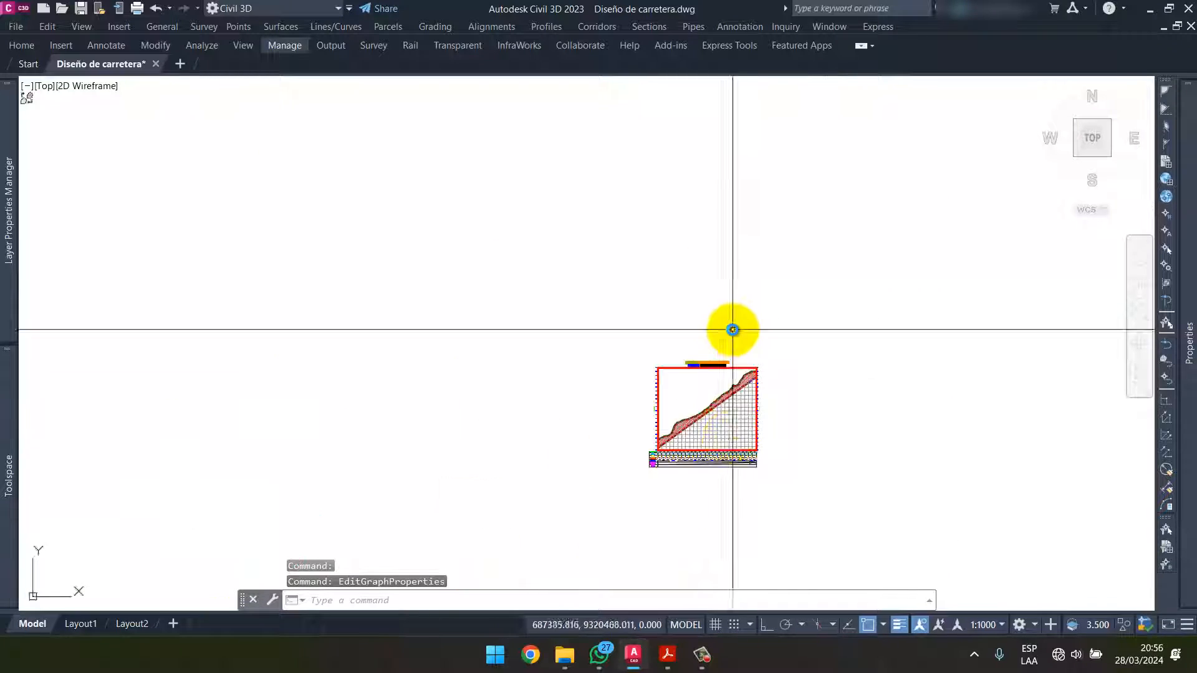
{"action": "scroll", "coordinate": [731, 327], "scroll_direction": "up", "scroll_amount": 5}
{"action": "scroll", "coordinate": [813, 169], "scroll_direction": "up", "scroll_amount": 5}
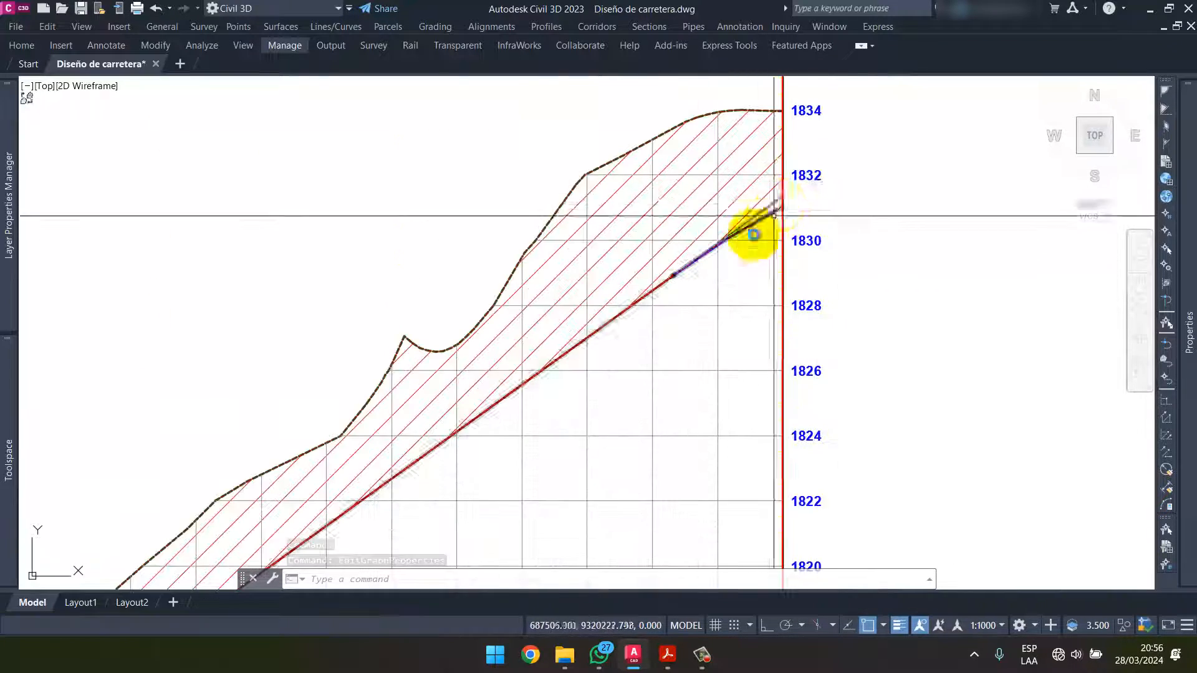
{"action": "scroll", "coordinate": [717, 268], "scroll_direction": "down", "scroll_amount": 6}
{"action": "scroll", "coordinate": [642, 346], "scroll_direction": "up", "scroll_amount": 2}
{"action": "left_click", "coordinate": [611, 325]}
{"action": "right_click", "coordinate": [611, 325]}
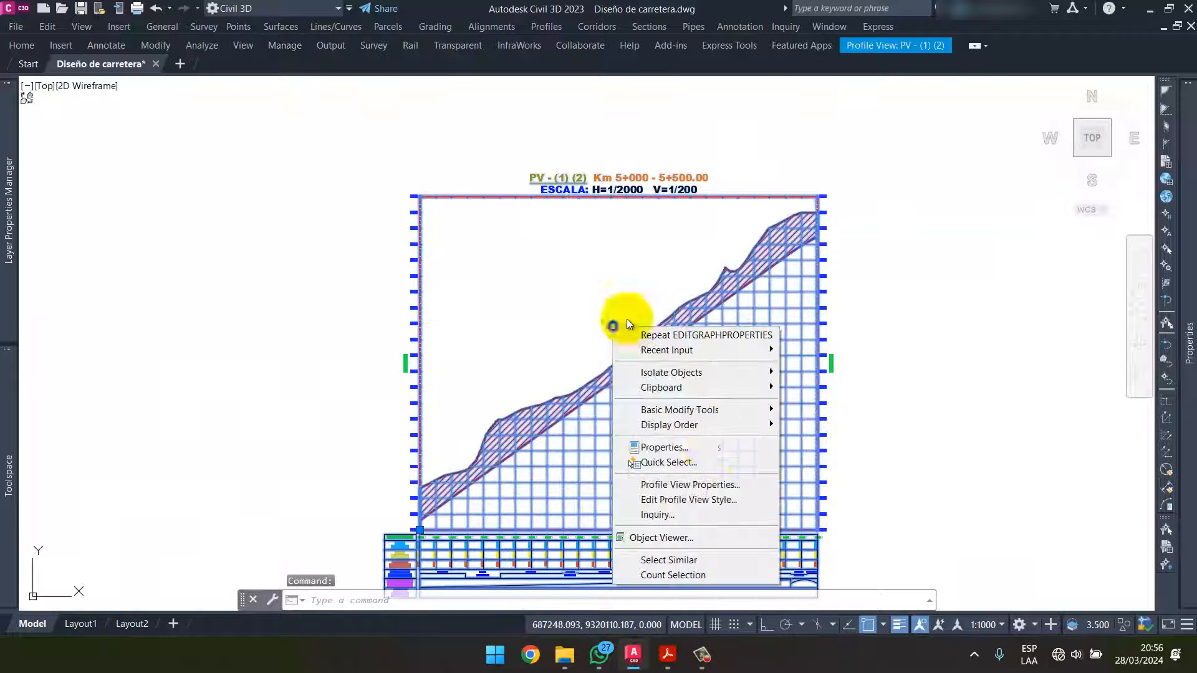
{"action": "left_click", "coordinate": [711, 486]}
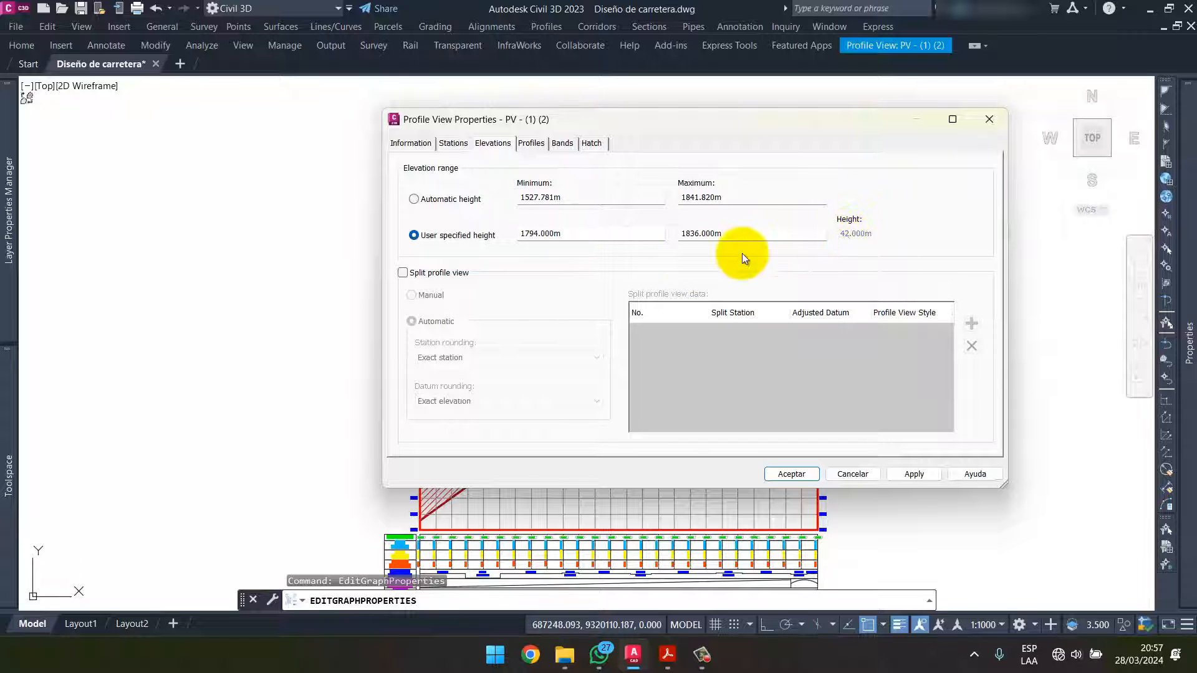
{"action": "left_click", "coordinate": [404, 272]}
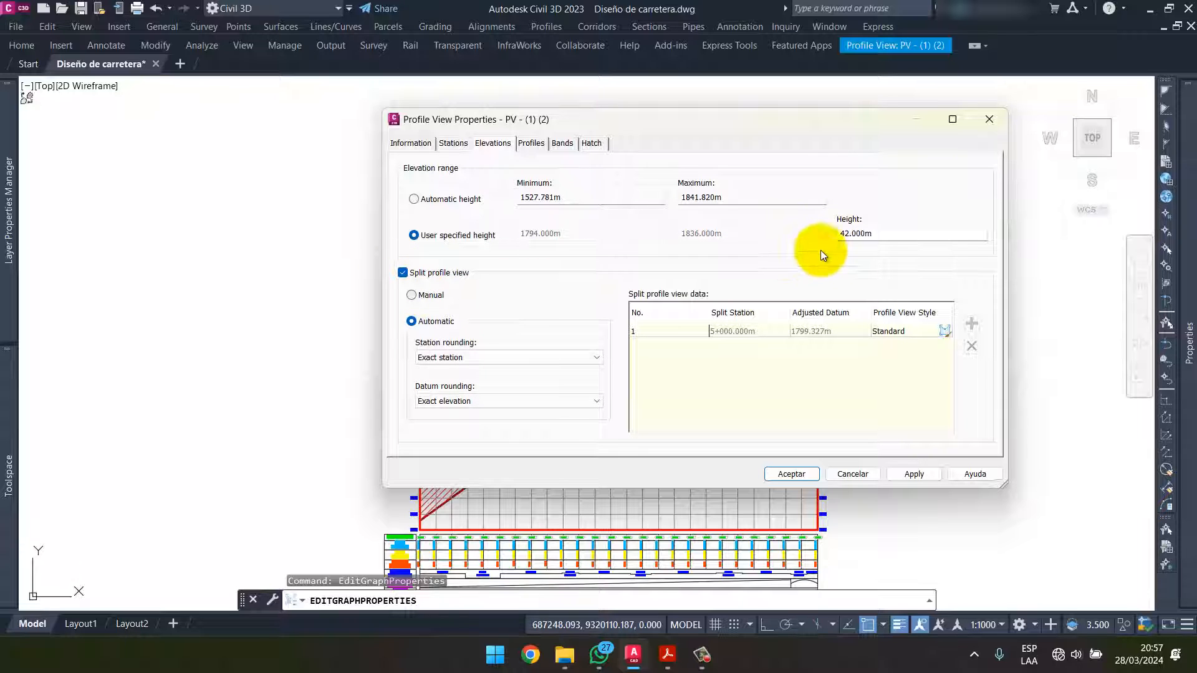
{"action": "double_click", "coordinate": [886, 234]}
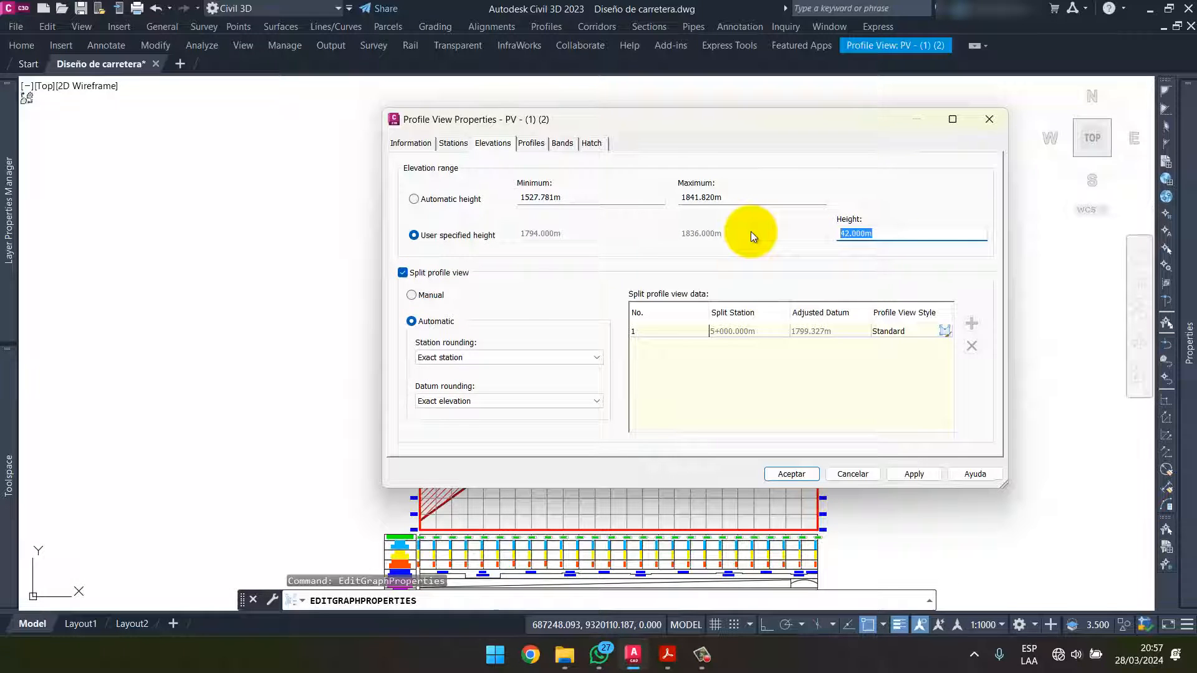
{"action": "type", "text": "25"}
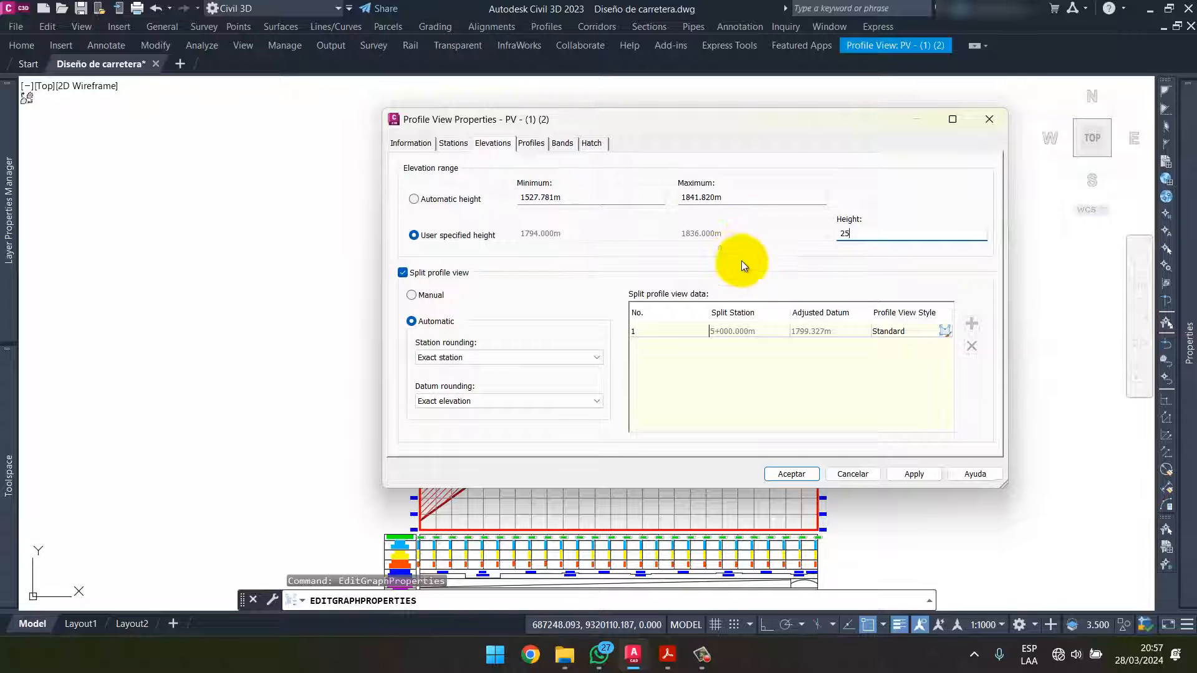
{"action": "left_click", "coordinate": [454, 321]}
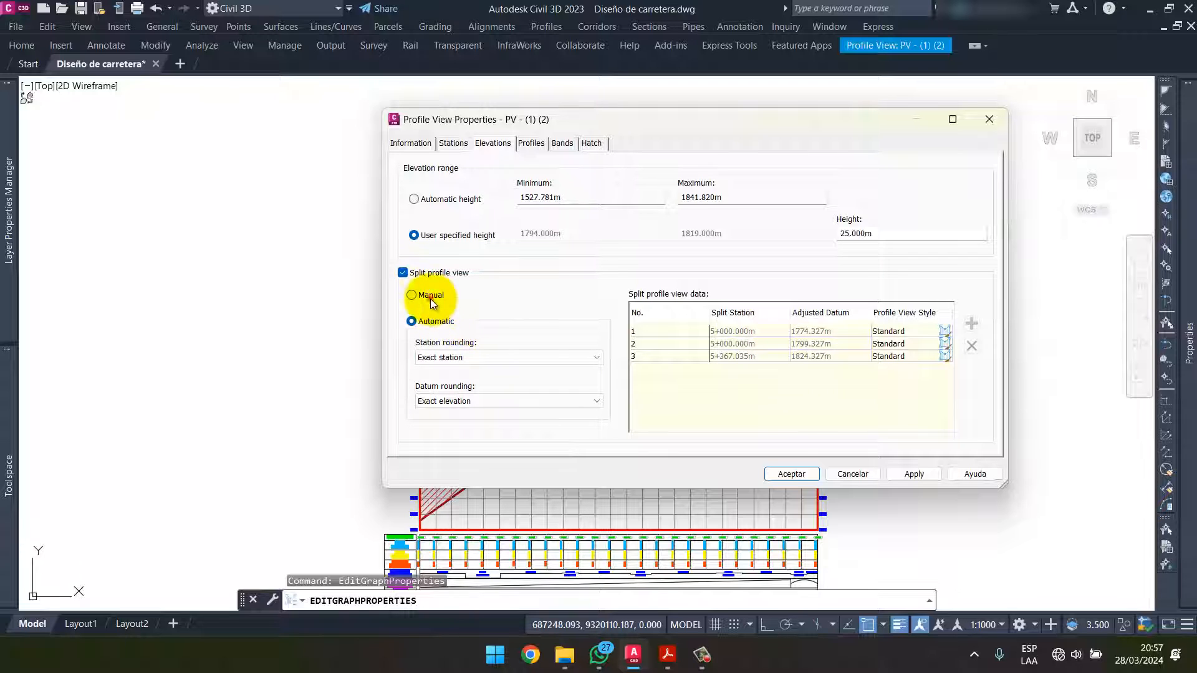
- Switch the profile view split to manual and delete the second of its three split segments
{"action": "left_click", "coordinate": [936, 345]}
{"action": "left_click", "coordinate": [972, 345]}
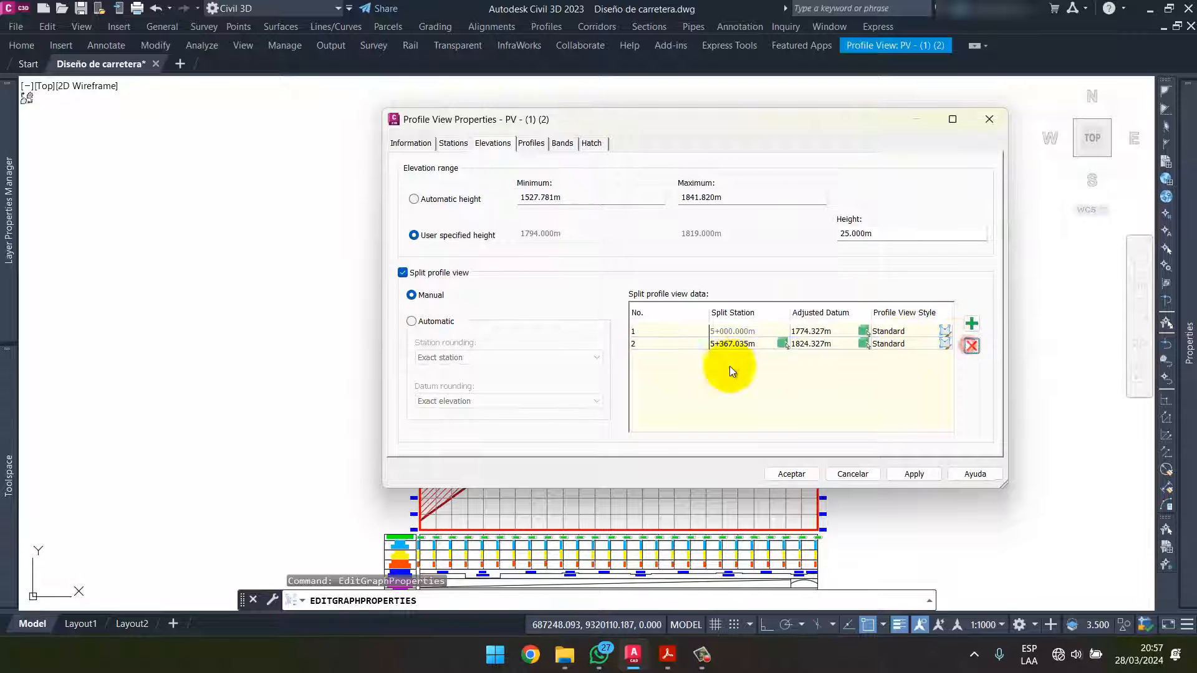
{"action": "left_click", "coordinate": [910, 472]}
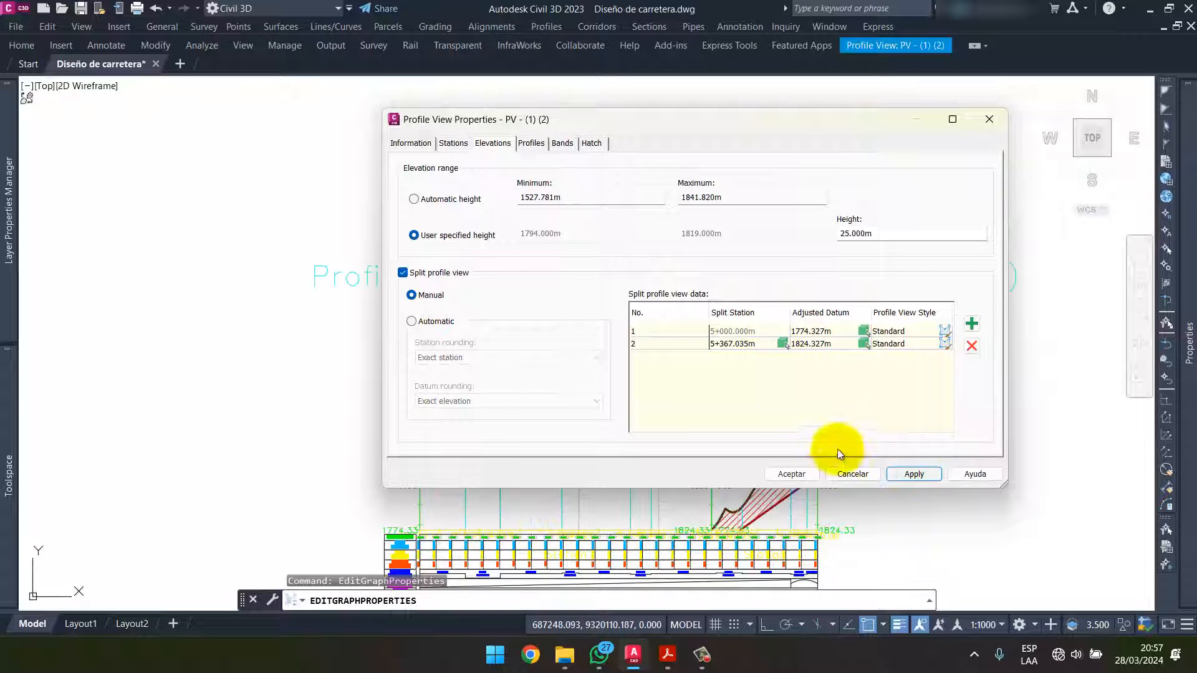
{"action": "left_click", "coordinate": [792, 474]}
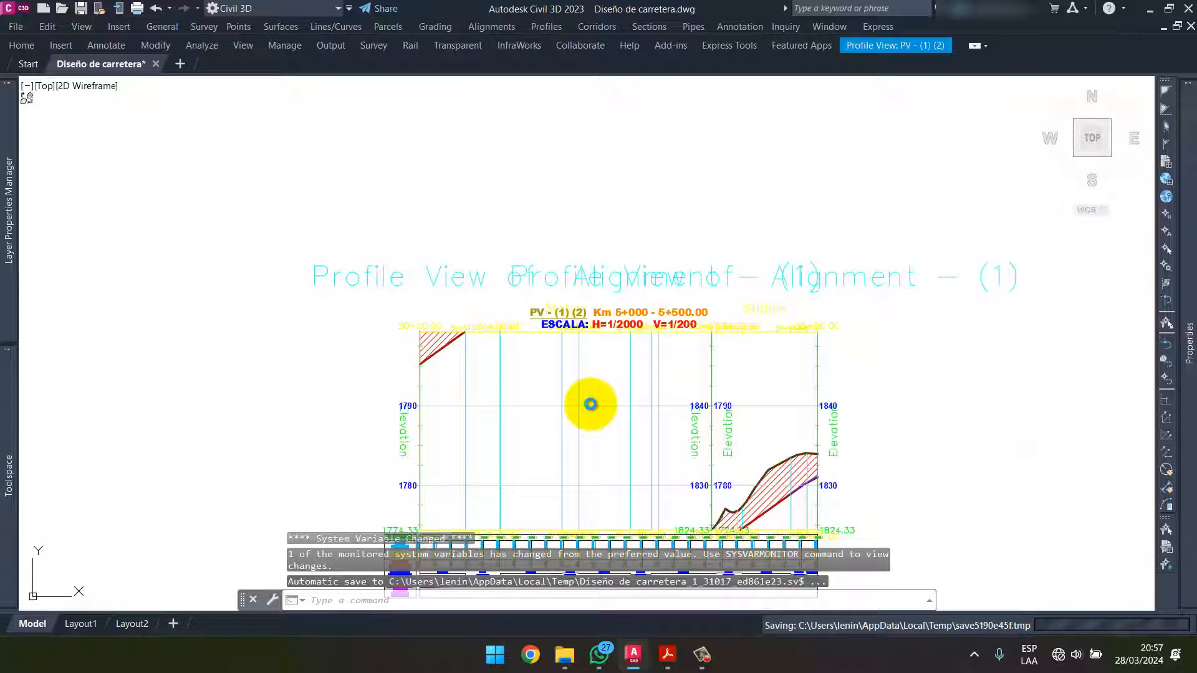
{"action": "key", "text": "Escape"}
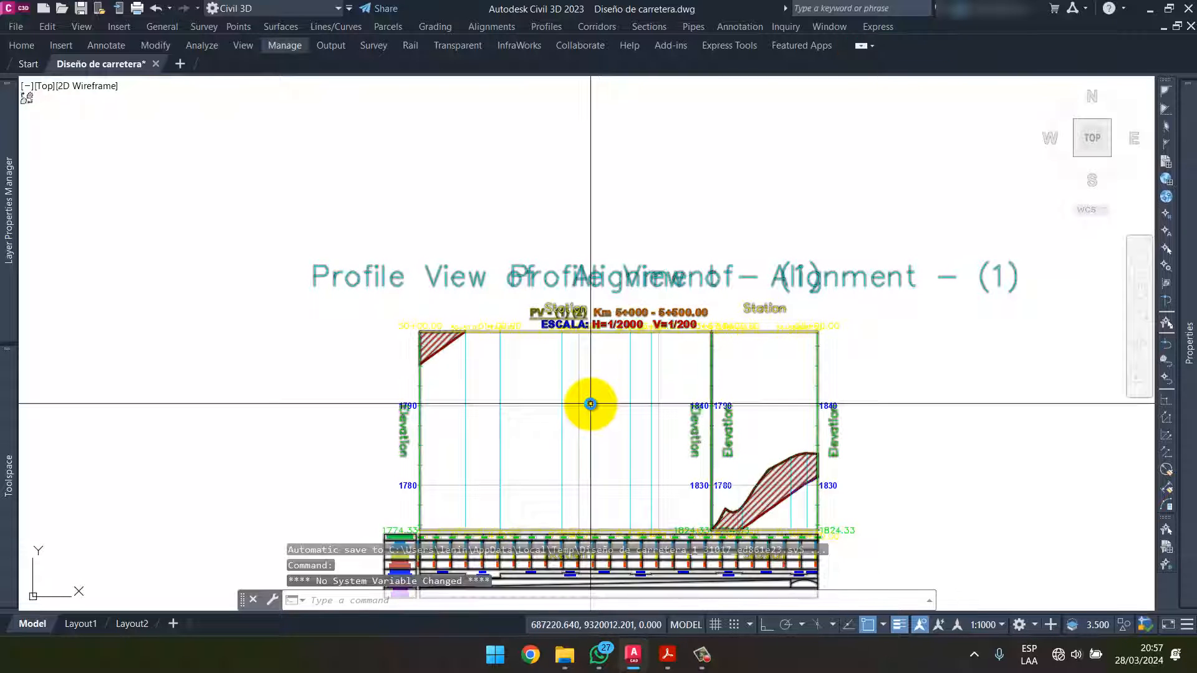
{"action": "middle_click_drag", "start_coordinate": [571, 374], "coordinate": [556, 326]}
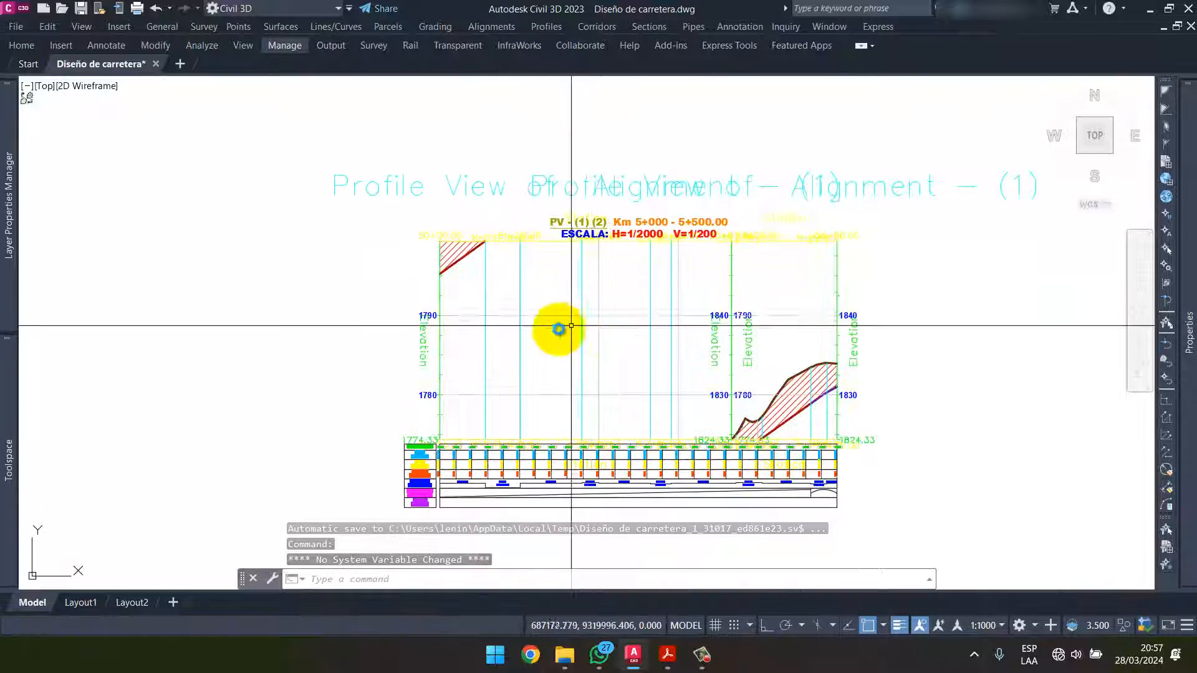
- Assign the style 5.1.Perfil Longitudinal 1H:10V Trocha Carrozable to the first split segment of the profile view
{"action": "left_click", "coordinate": [578, 268]}
{"action": "right_click", "coordinate": [578, 274]}
{"action": "left_click", "coordinate": [715, 431]}
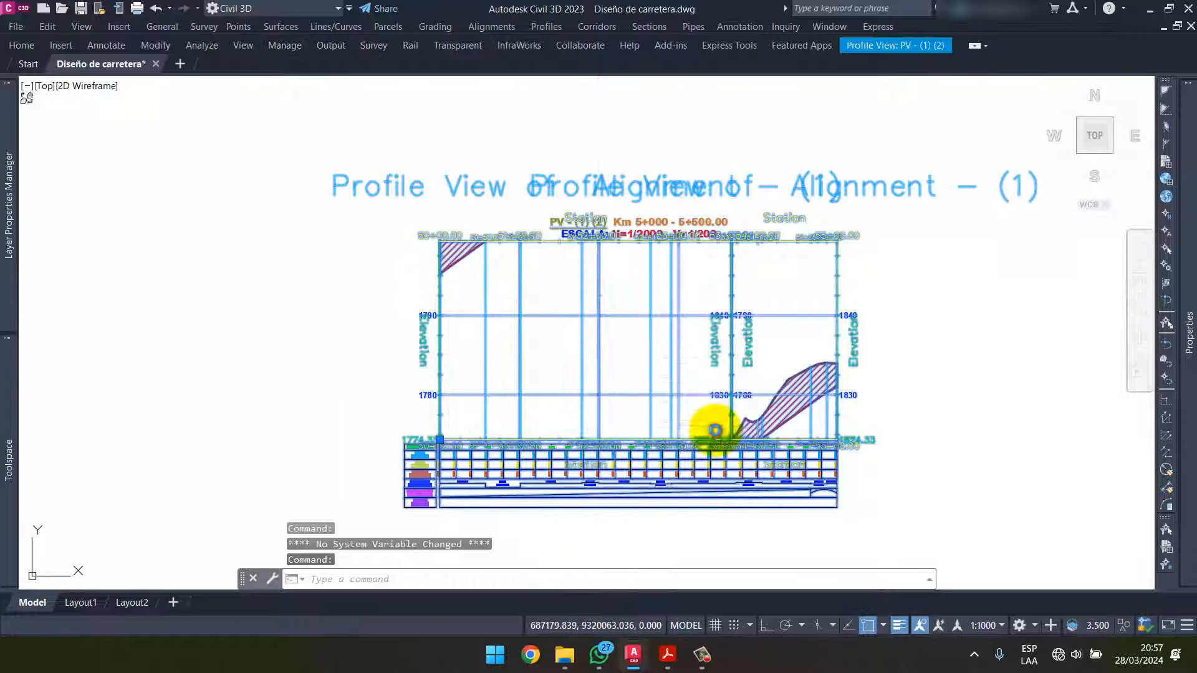
{"action": "left_click", "coordinate": [411, 143]}
{"action": "left_click", "coordinate": [513, 286]}
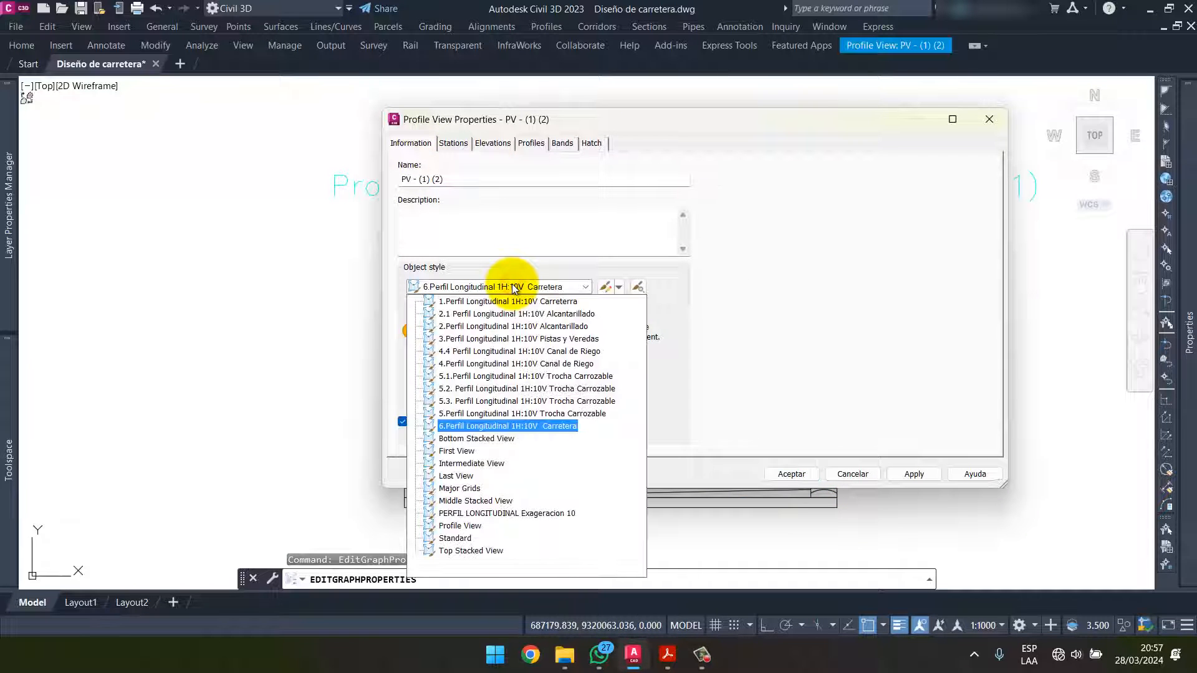
{"action": "left_click", "coordinate": [531, 282]}
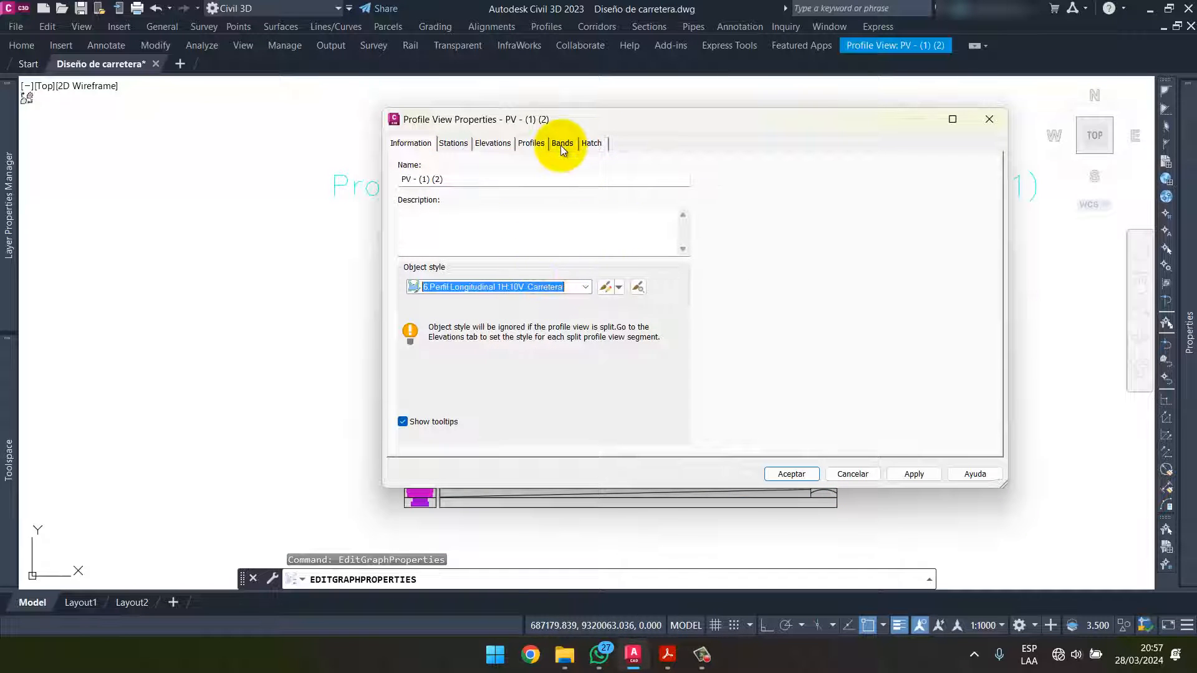
{"action": "left_click", "coordinate": [492, 143]}
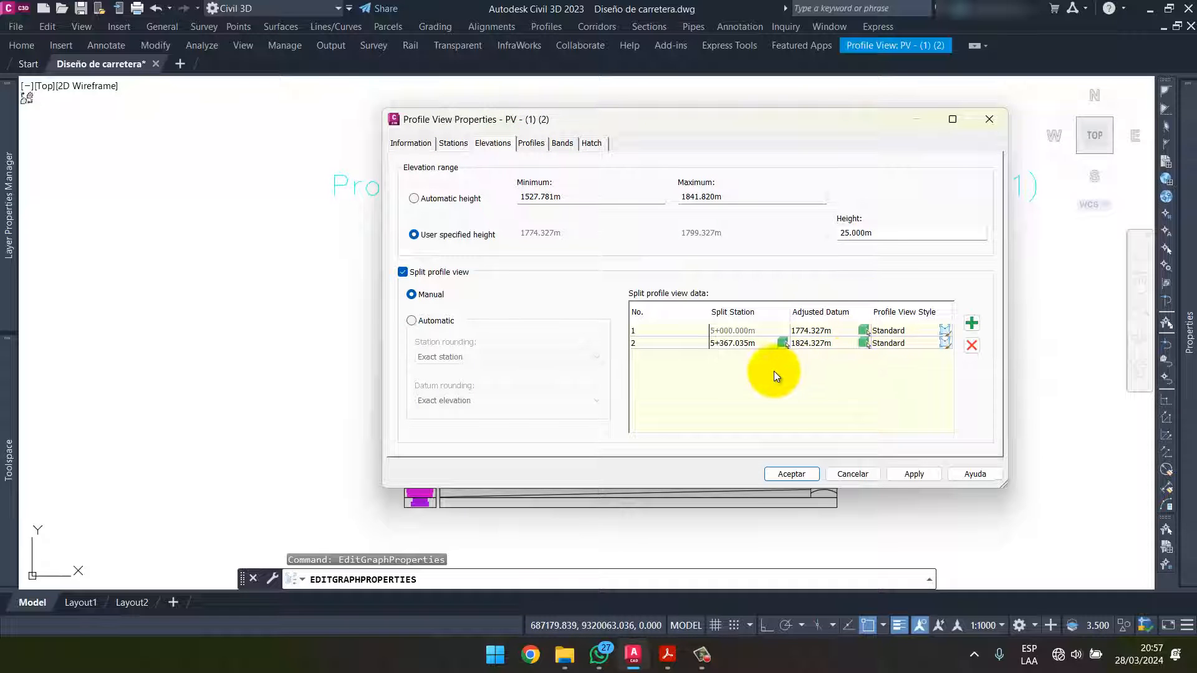
{"action": "left_click", "coordinate": [937, 333]}
{"action": "left_click", "coordinate": [898, 244]}
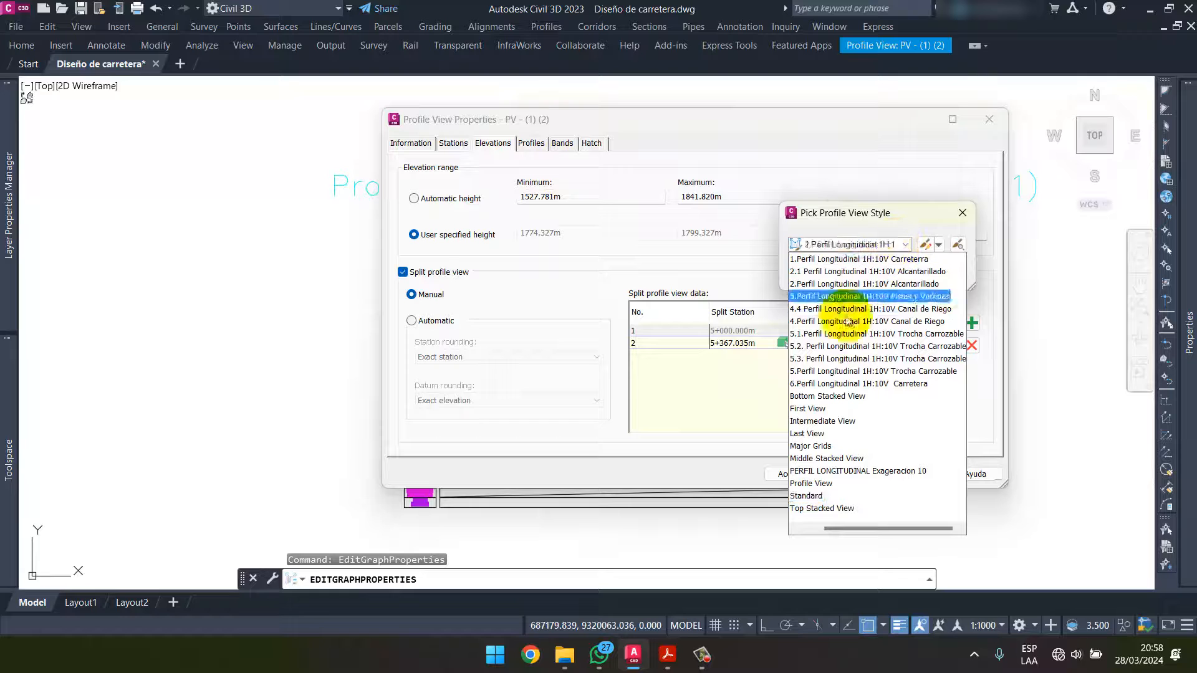
{"action": "left_click", "coordinate": [828, 336]}
{"action": "left_click", "coordinate": [816, 273]}
- Assign the style 5.3. Perfil Longitudinal 1H:10V Trocha Carrozable to the second split segment and apply the styles
{"action": "left_click", "coordinate": [945, 343]}
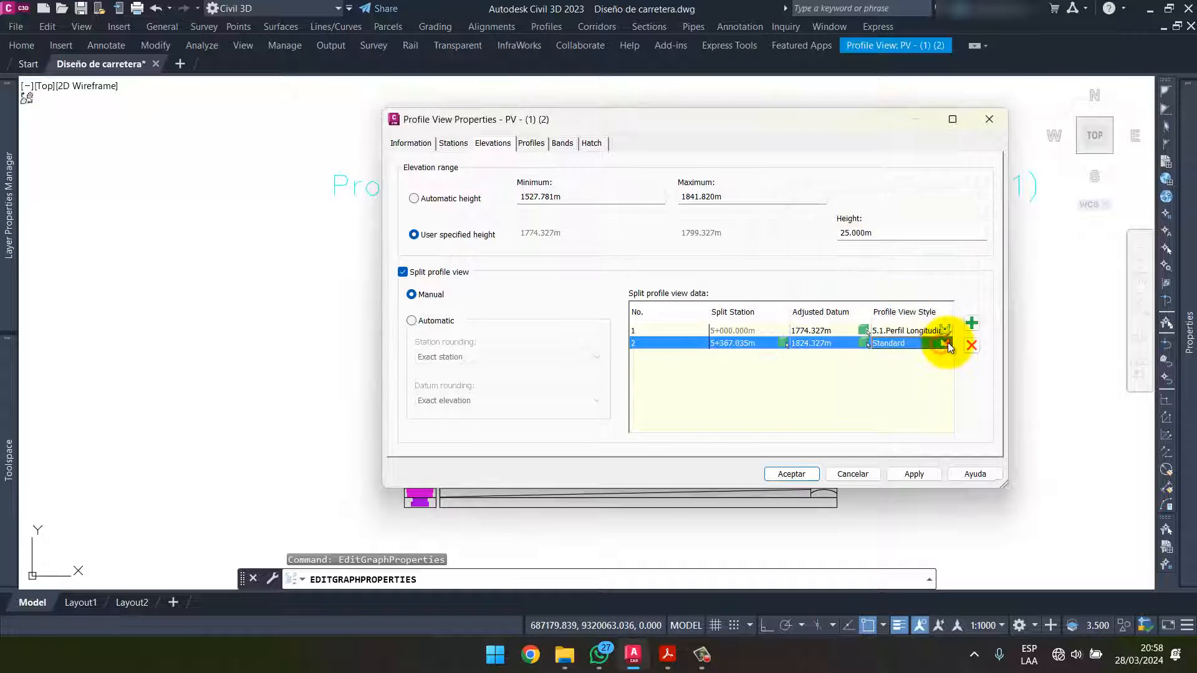
{"action": "left_click", "coordinate": [866, 242]}
{"action": "left_click", "coordinate": [866, 347]}
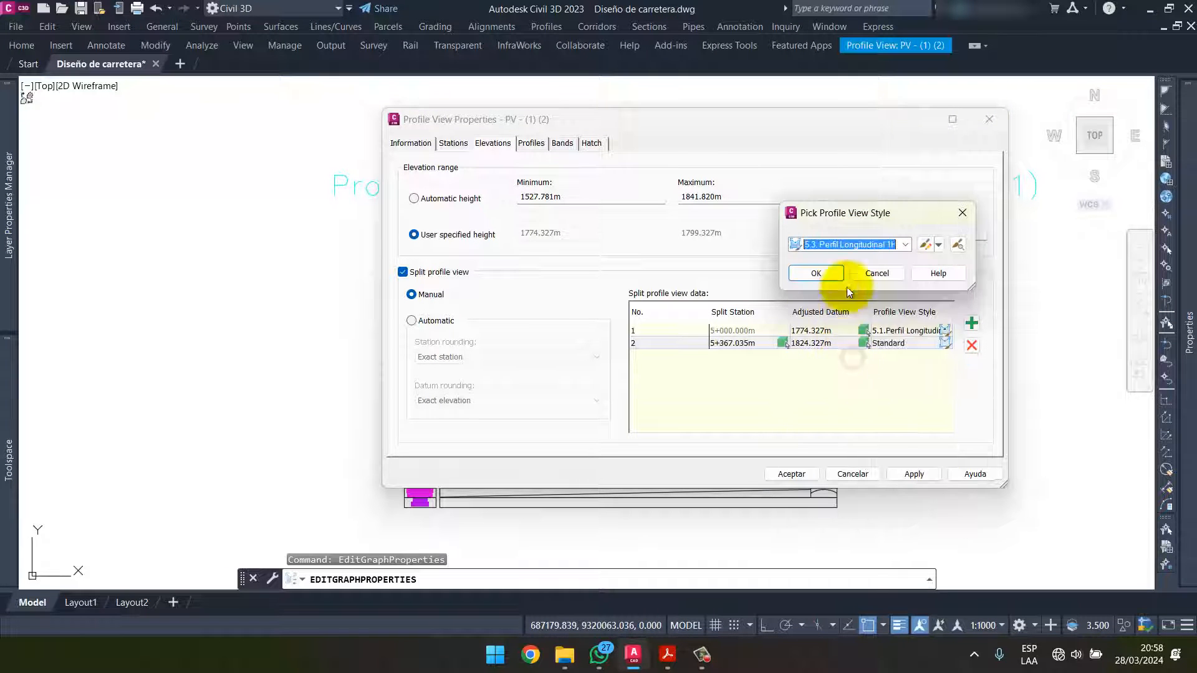
{"action": "left_click", "coordinate": [816, 273]}
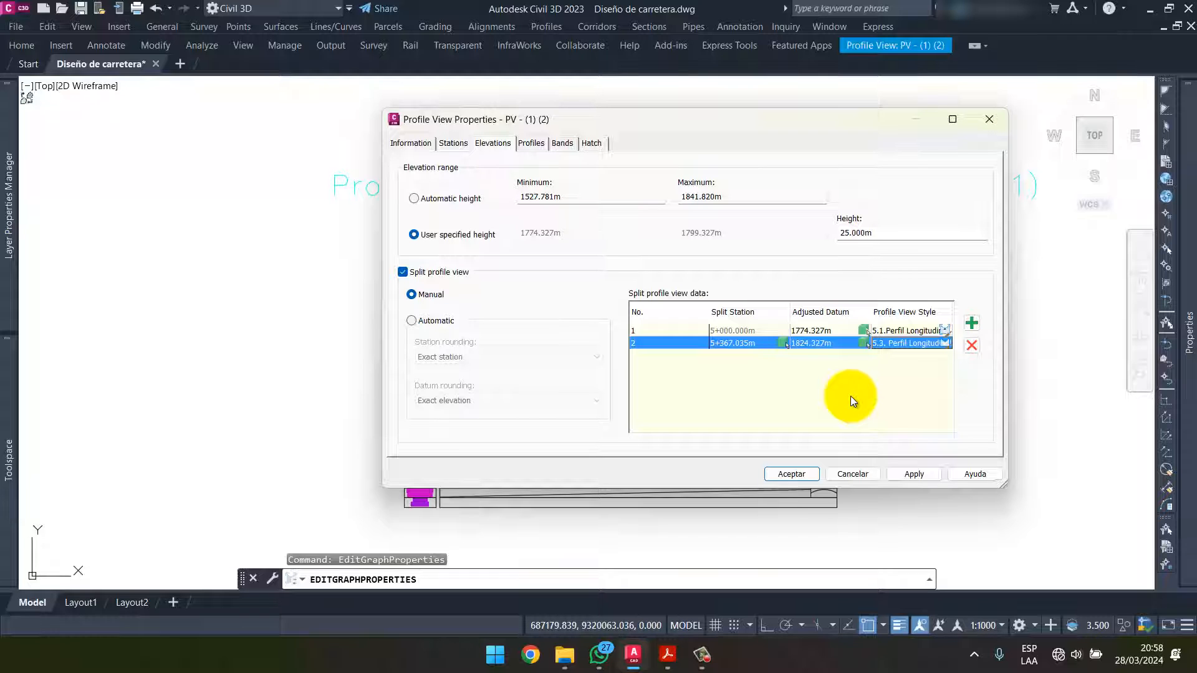
{"action": "left_click", "coordinate": [911, 474]}
{"action": "left_click", "coordinate": [791, 474]}
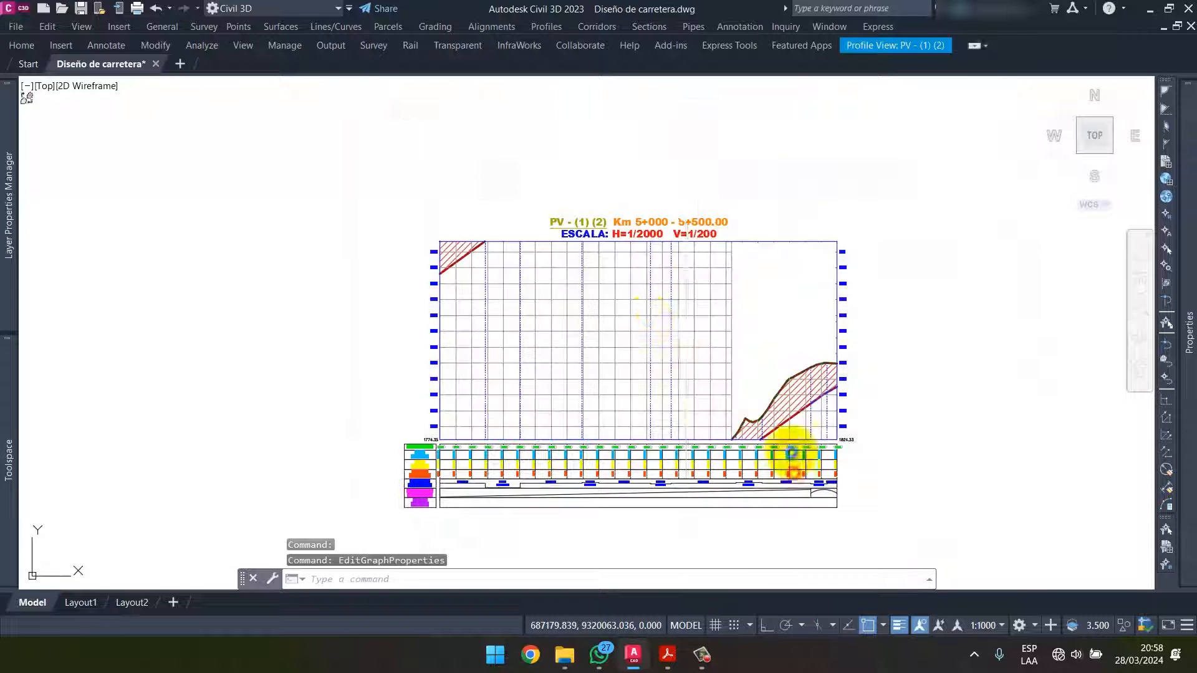
{"action": "key", "text": "Escape"}
{"action": "middle_click_drag", "start_coordinate": [370, 380], "coordinate": [424, 327]}
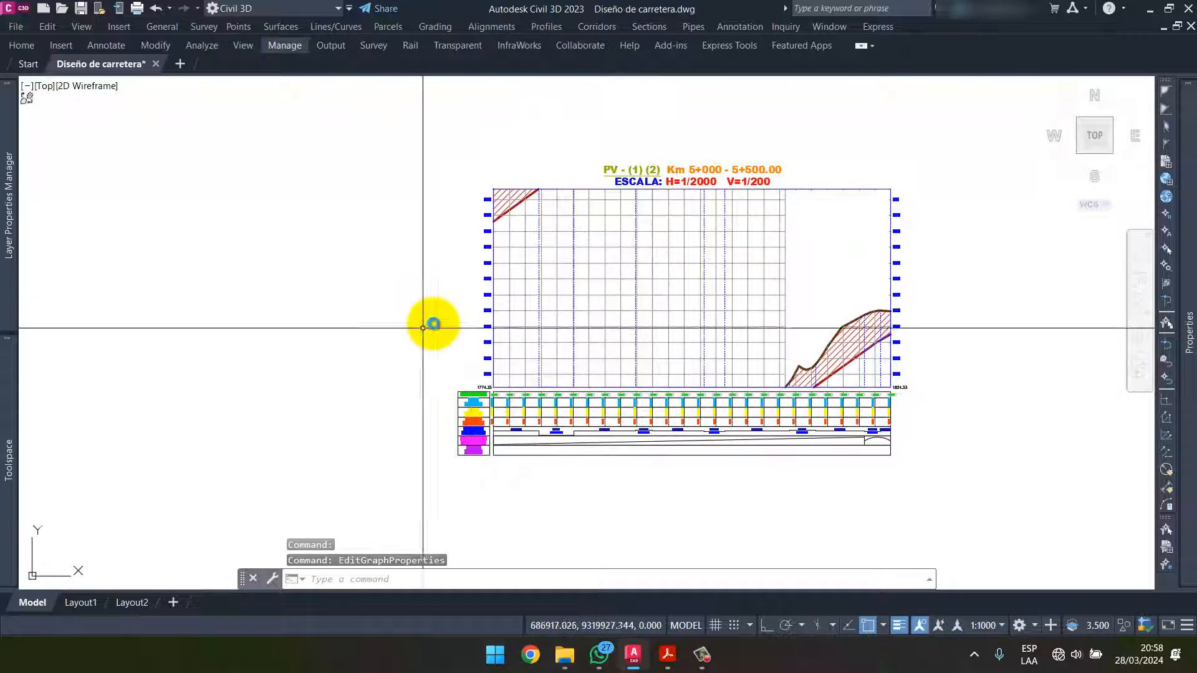
- Set the profile view's object style to 5.1.Perfil Longitudinal 1H:10V Trocha Carrozable
{"action": "left_click", "coordinate": [673, 214]}
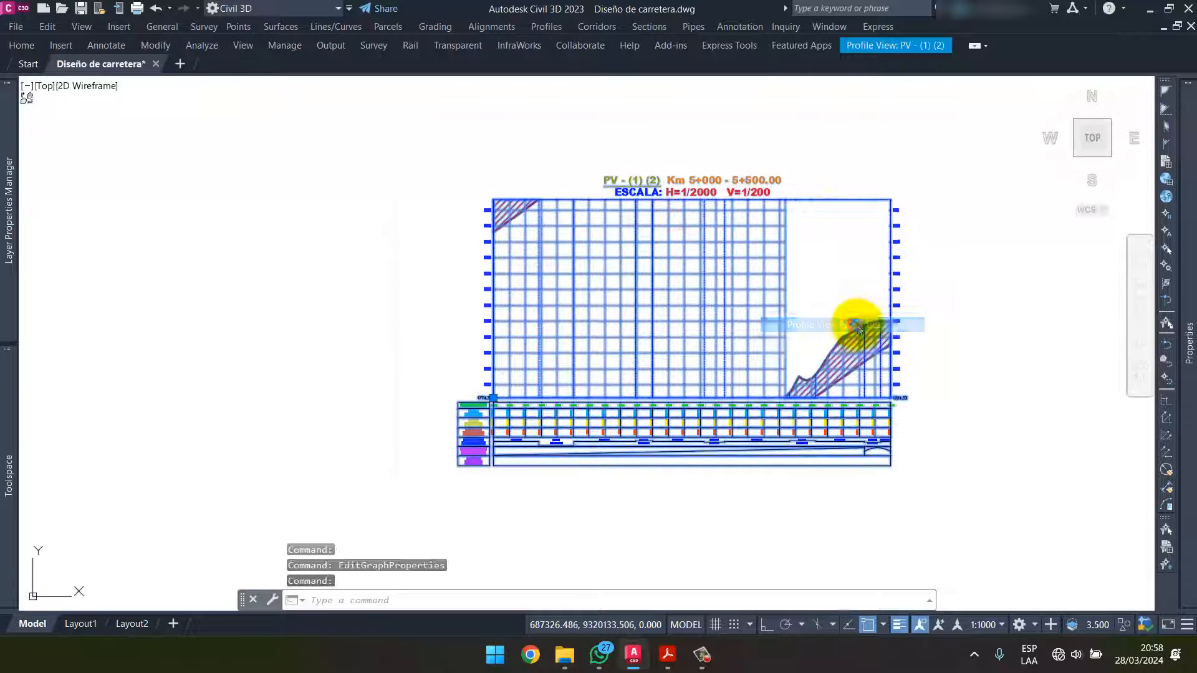
{"action": "double_click", "coordinate": [858, 327]}
{"action": "left_click", "coordinate": [411, 143]}
{"action": "left_click", "coordinate": [506, 287]}
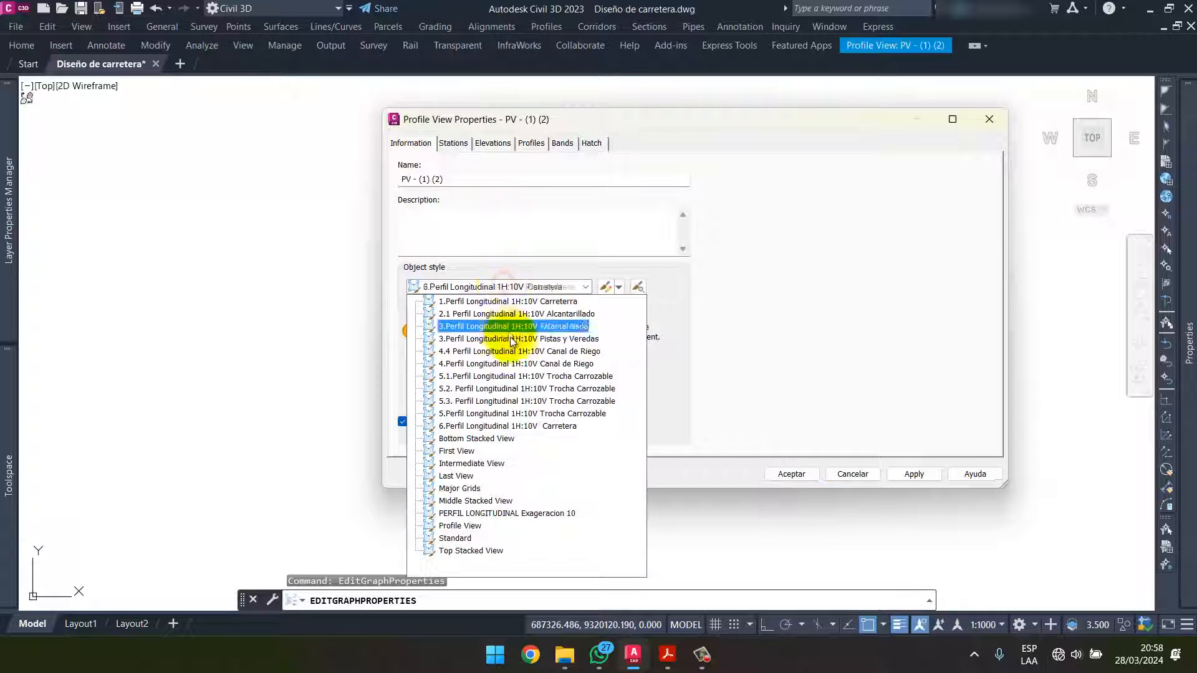
{"action": "left_click", "coordinate": [490, 377]}
{"action": "left_click", "coordinate": [791, 474]}
- Set the adjusted datum of the first split segment to 1794 m
{"action": "scroll", "coordinate": [782, 321], "scroll_direction": "up", "scroll_amount": 2}
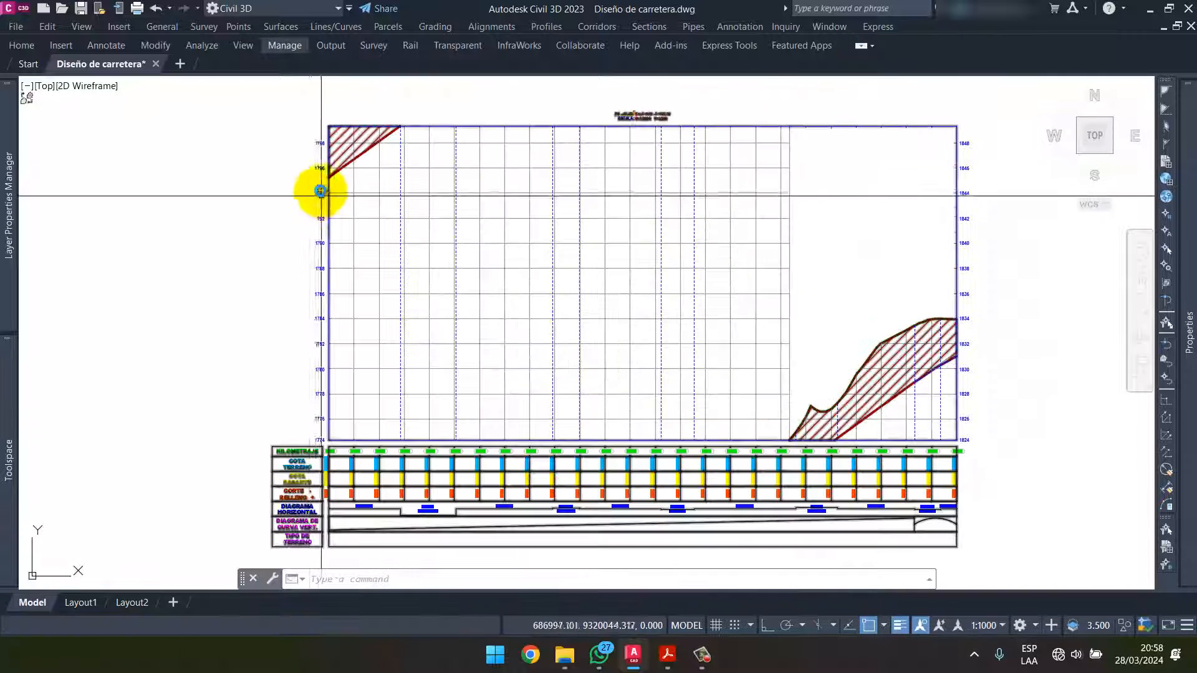
{"action": "left_click", "coordinate": [516, 201]}
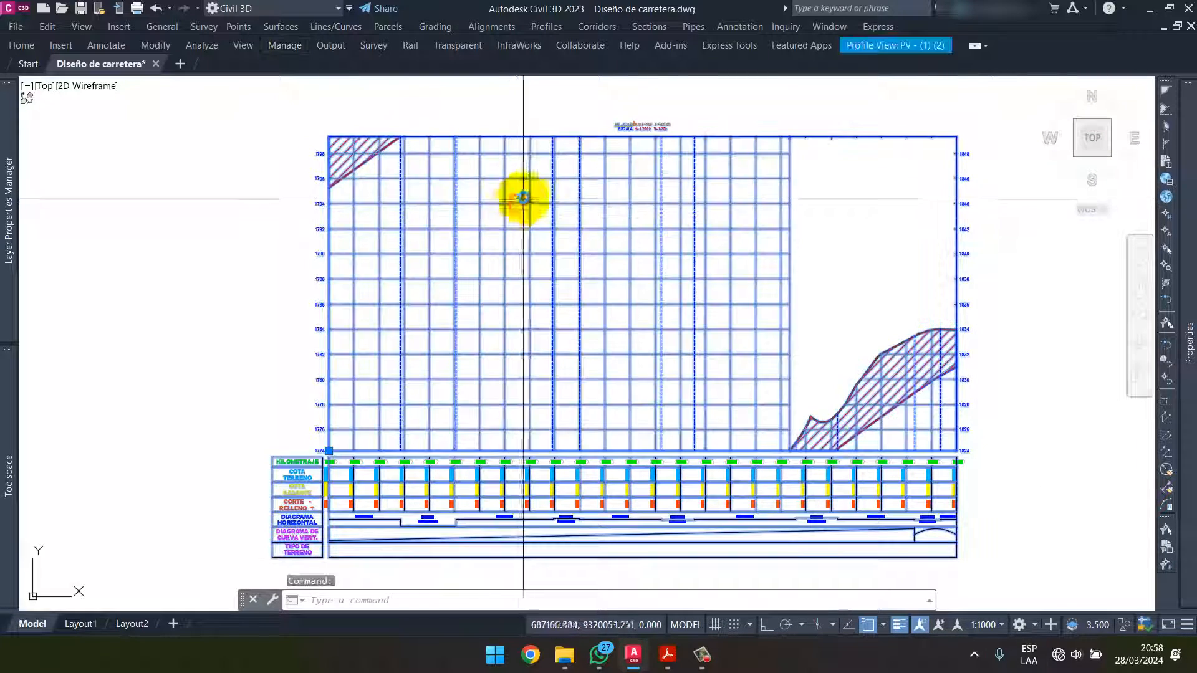
{"action": "right_click", "coordinate": [519, 197]}
{"action": "left_click", "coordinate": [686, 353]}
{"action": "left_click", "coordinate": [494, 143]}
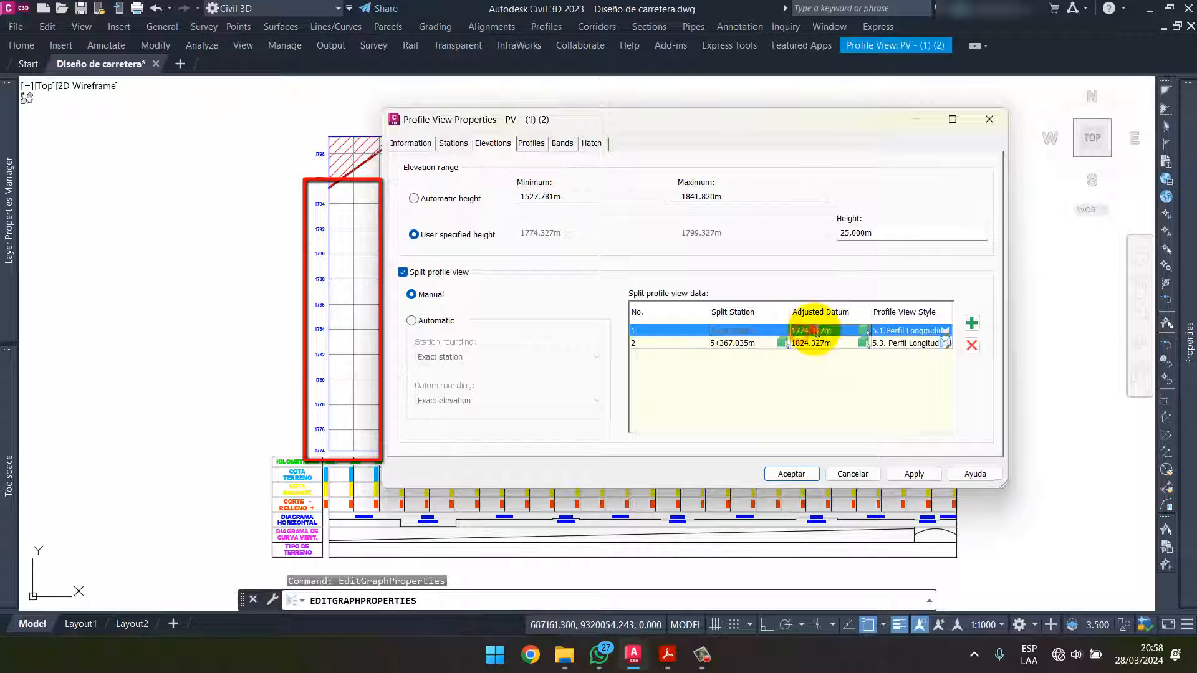
{"action": "left_click", "coordinate": [911, 475]}
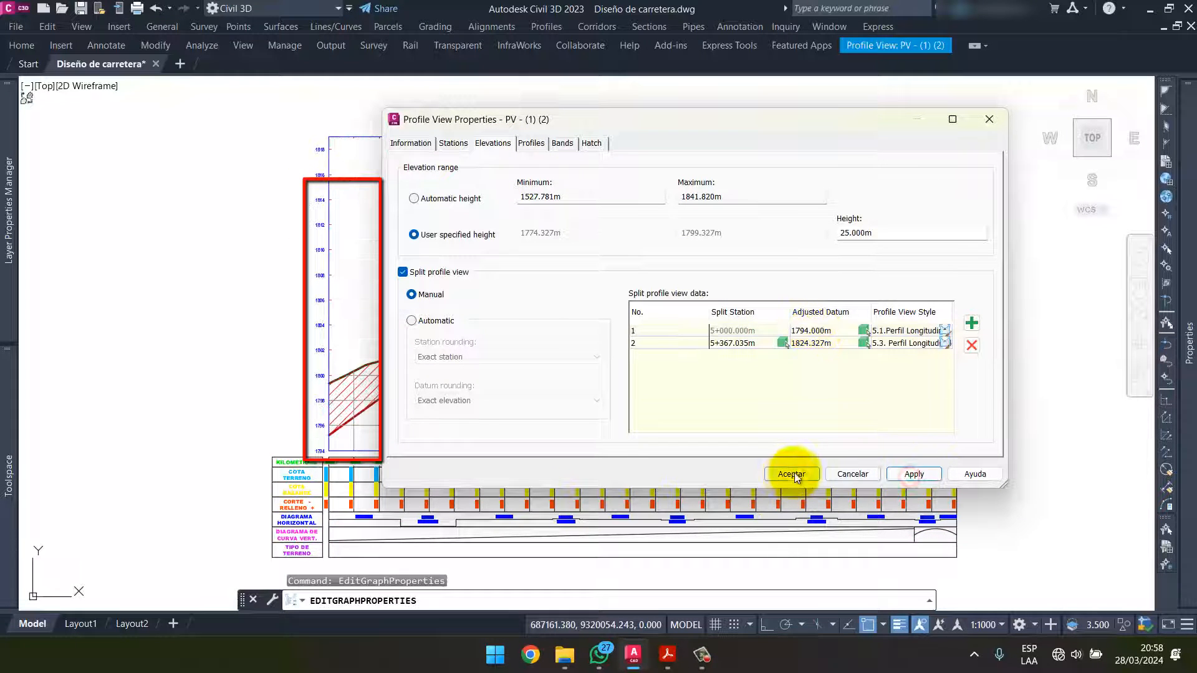
{"action": "left_click", "coordinate": [791, 474]}
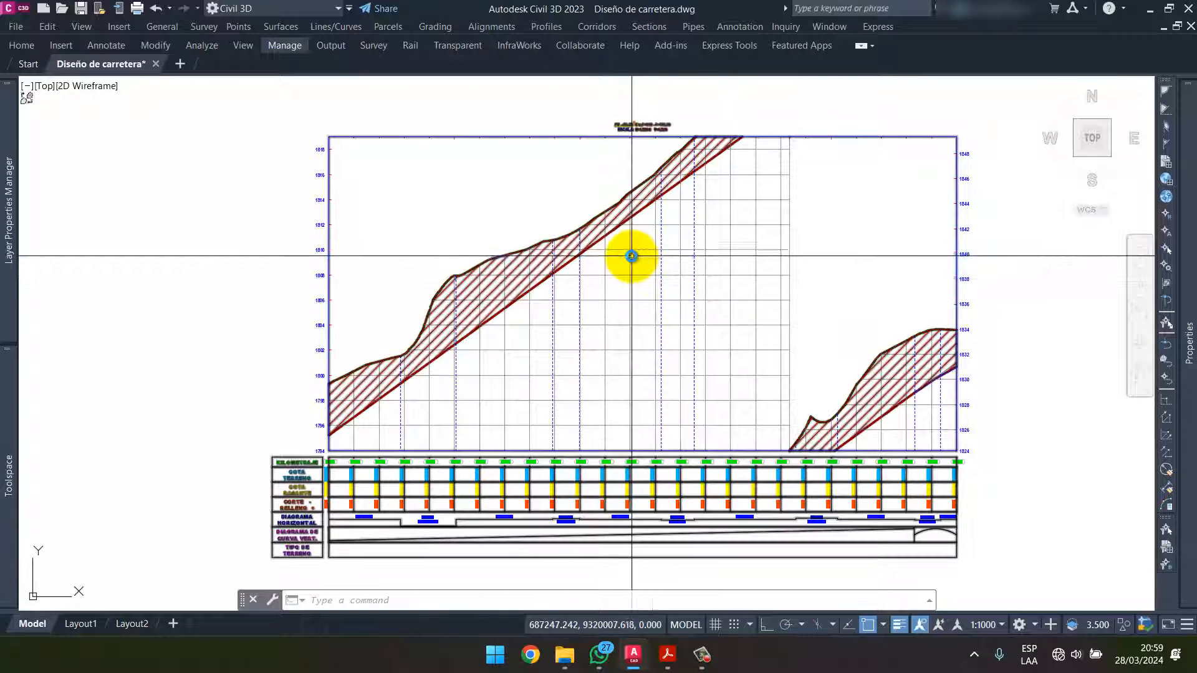
- Move the start of the second split segment to station 5+250
{"action": "left_click", "coordinate": [648, 252]}
{"action": "right_click", "coordinate": [668, 246]}
{"action": "left_click", "coordinate": [731, 407]}
{"action": "left_click", "coordinate": [730, 344]}
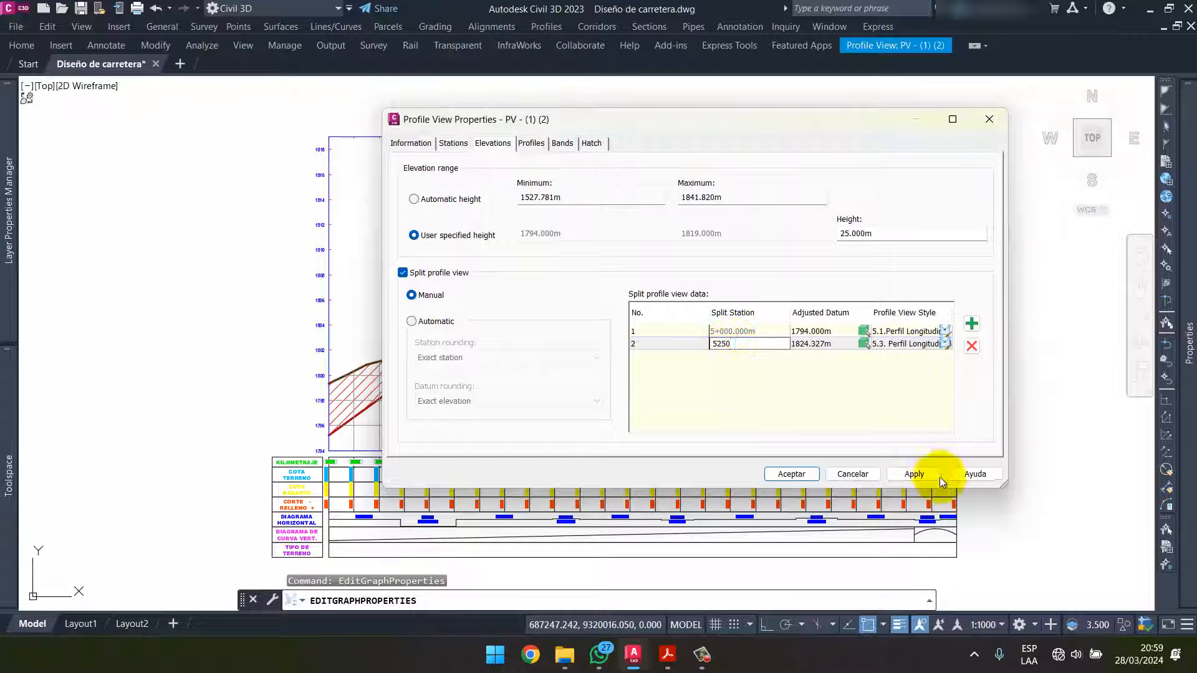
{"action": "left_click", "coordinate": [914, 473]}
{"action": "left_click", "coordinate": [791, 474]}
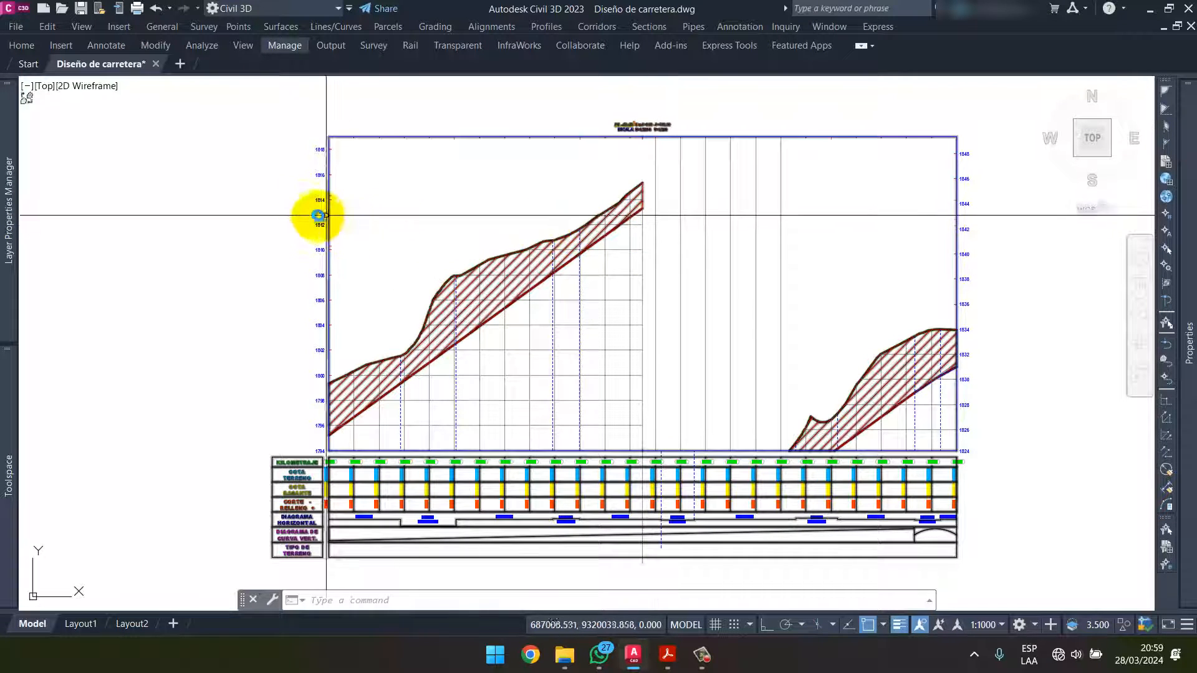
- Set the adjusted datum of the second split segment to 1812 m and apply it to the profile view
{"action": "scroll", "coordinate": [329, 223], "scroll_direction": "up", "scroll_amount": 5}
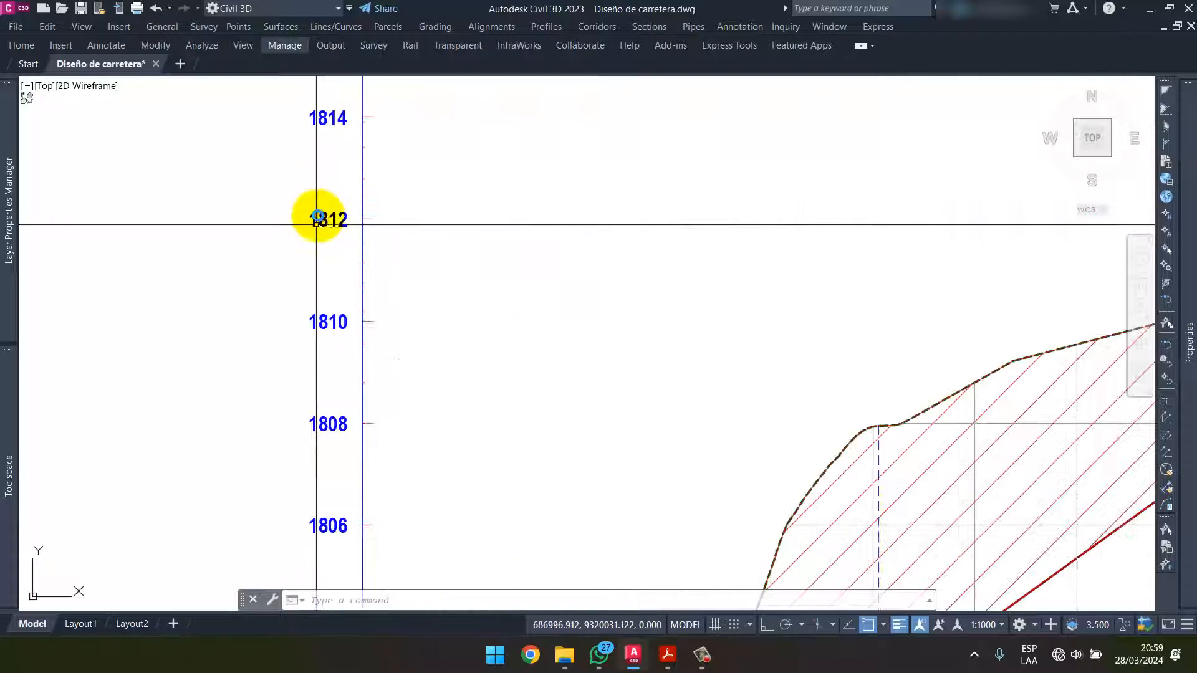
{"action": "scroll", "coordinate": [324, 225], "scroll_direction": "down", "scroll_amount": 5}
{"action": "left_click", "coordinate": [659, 292]}
{"action": "right_click", "coordinate": [690, 241]}
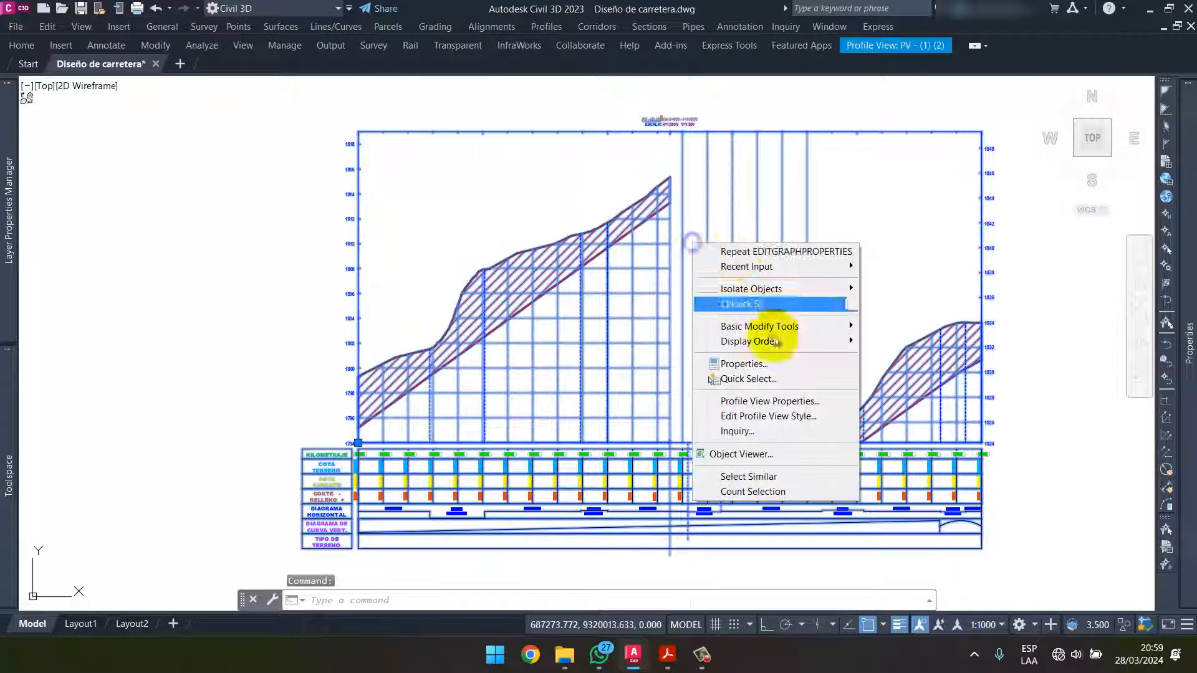
{"action": "left_click", "coordinate": [774, 401]}
{"action": "left_click", "coordinate": [803, 343]}
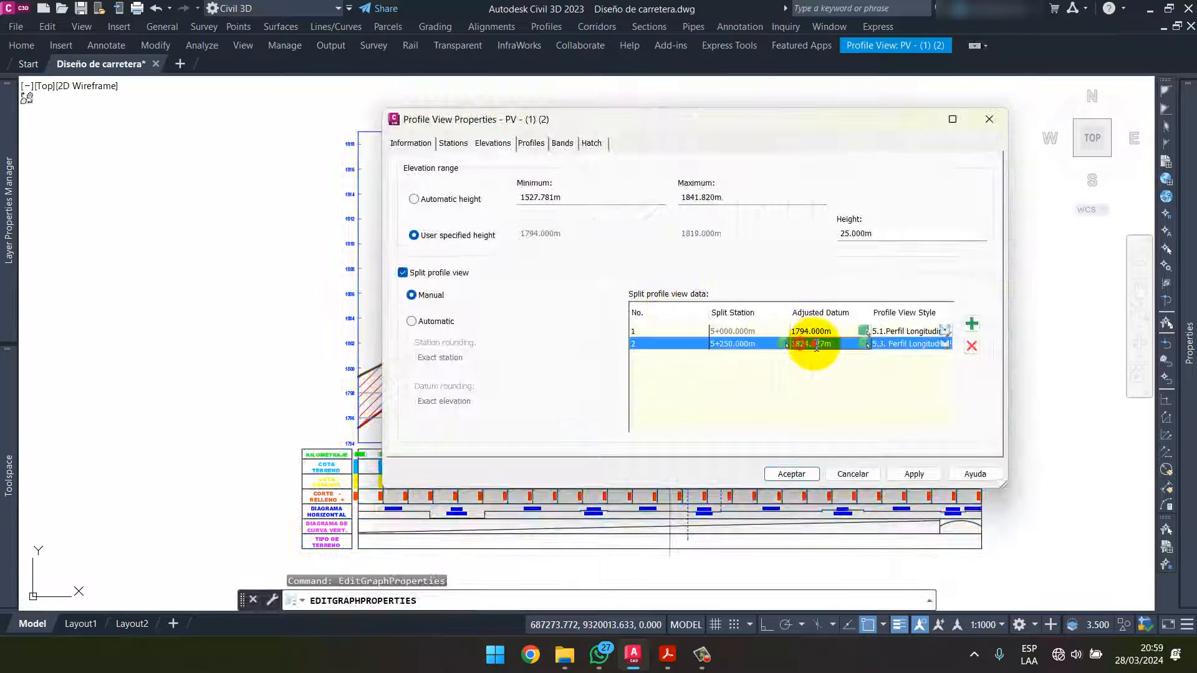
{"action": "left_click", "coordinate": [816, 345]}
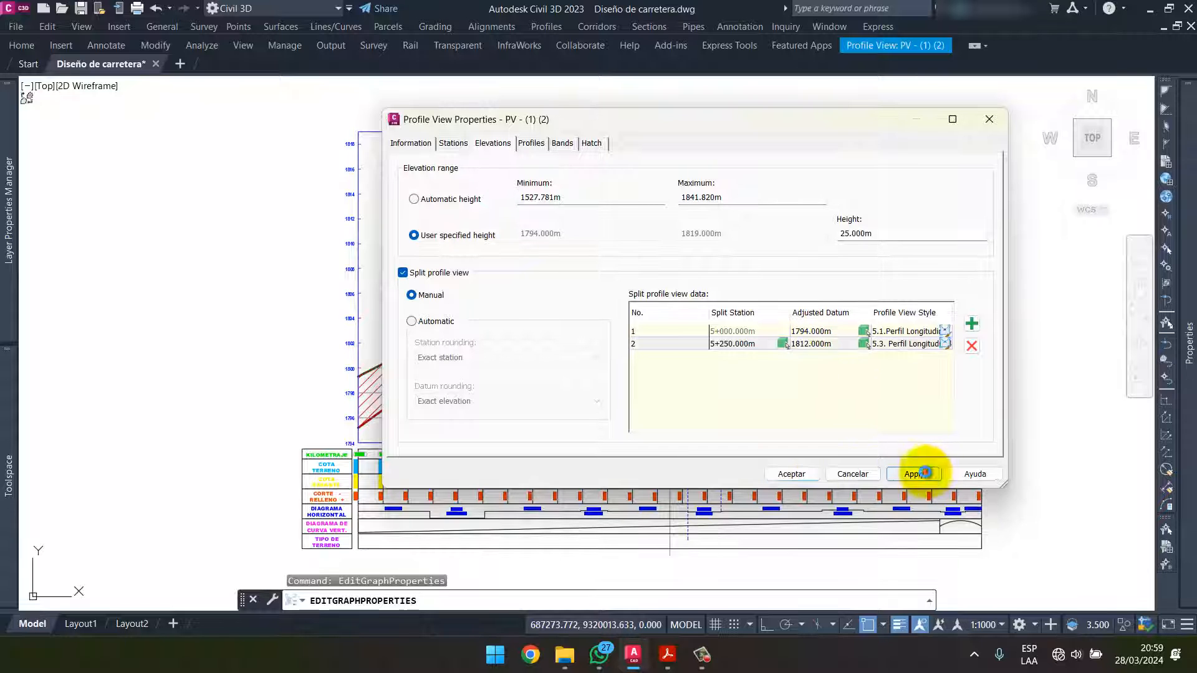
{"action": "left_click", "coordinate": [791, 474]}
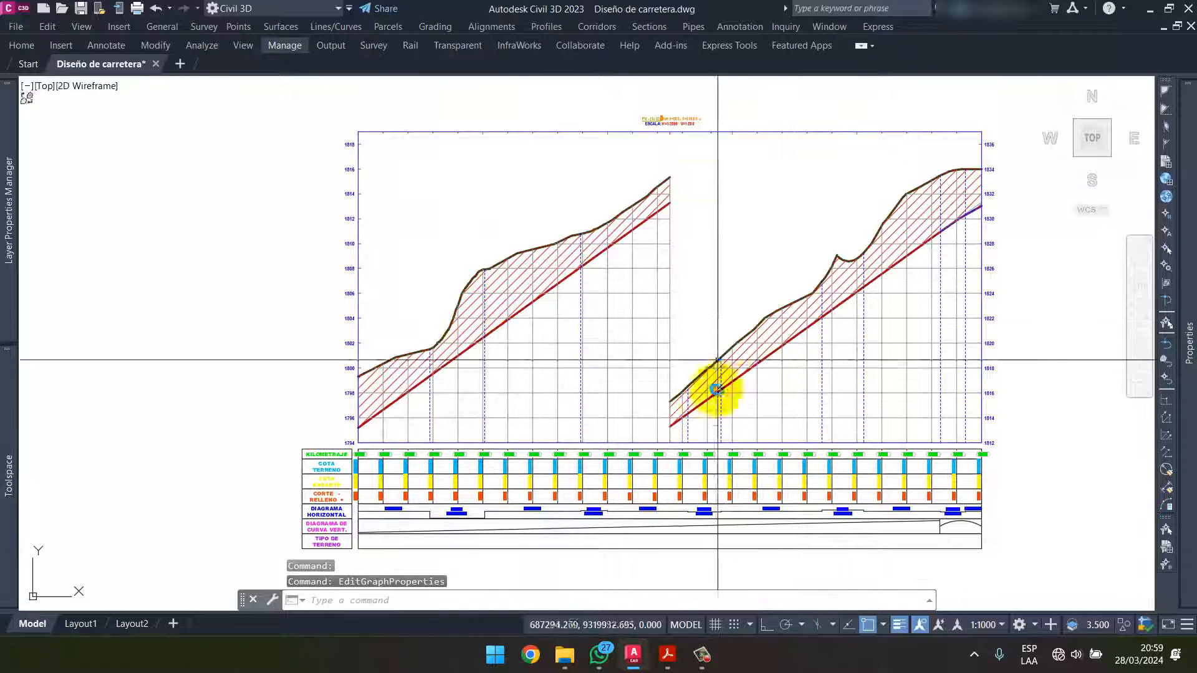
- Set the user specified height of the split profile view to 22 m
{"action": "left_click", "coordinate": [861, 134]}
{"action": "right_click", "coordinate": [810, 109]}
{"action": "left_click", "coordinate": [896, 312]}
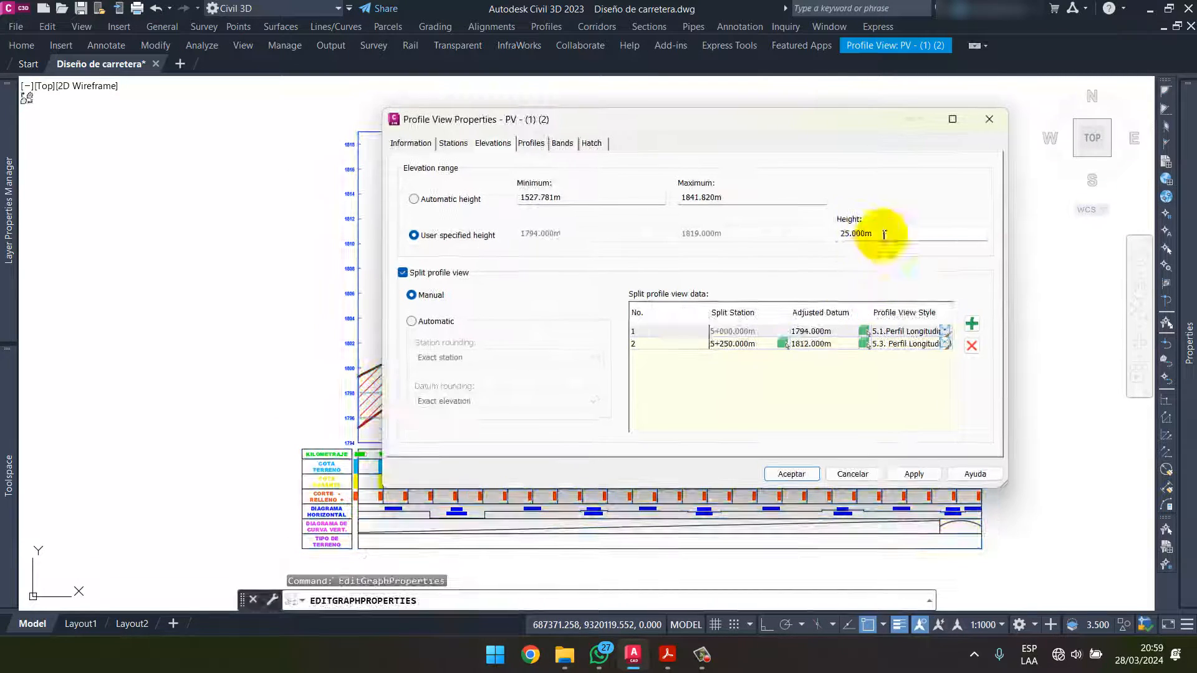
{"action": "left_click", "coordinate": [792, 474]}
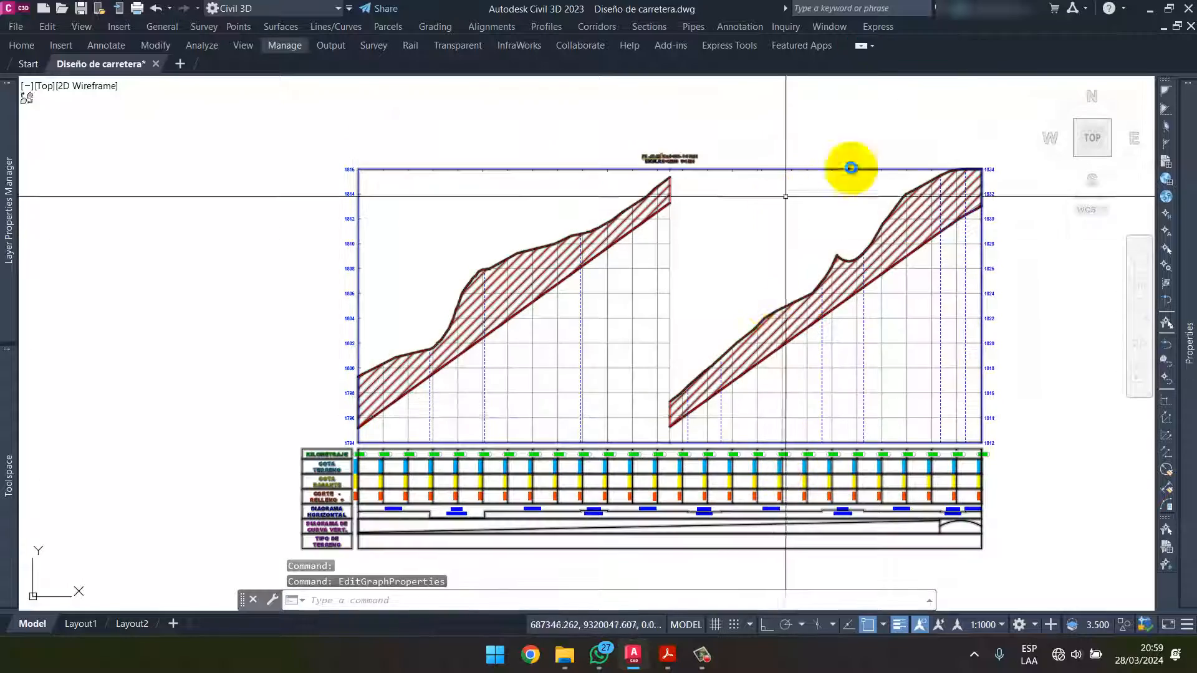
{"action": "scroll", "coordinate": [962, 181], "scroll_direction": "up", "scroll_amount": 10}
{"action": "scroll", "coordinate": [652, 206], "scroll_direction": "down", "scroll_amount": 8}
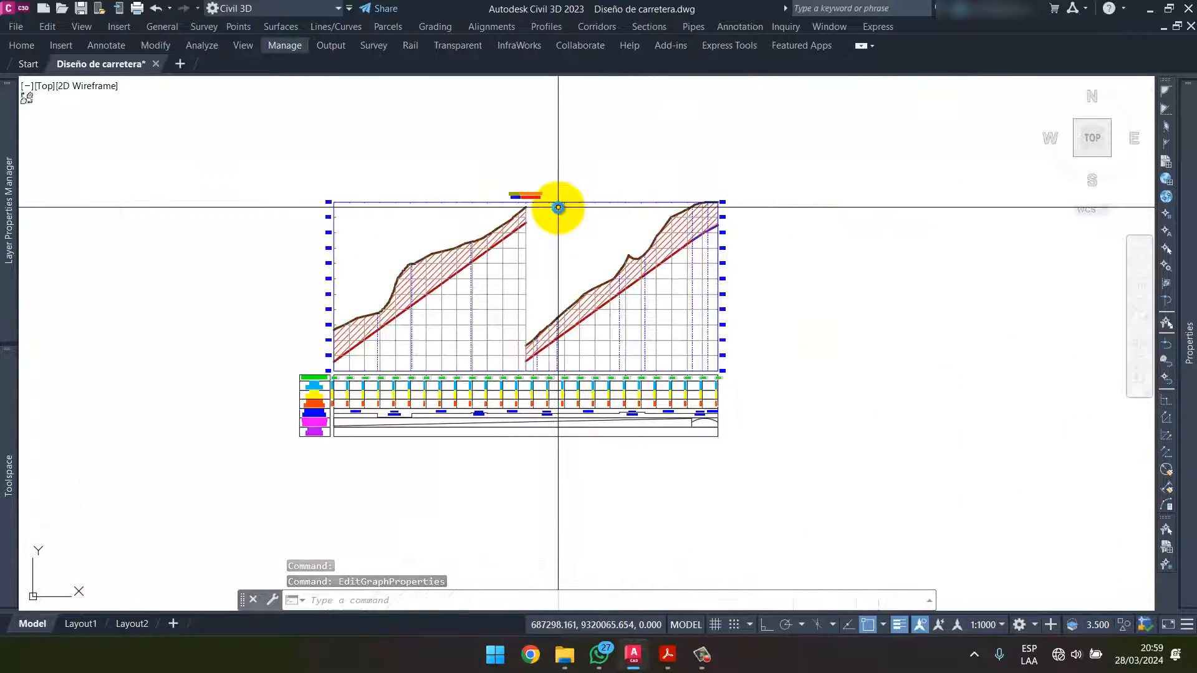
- Set the user specified height of the split profile view to 23 m
{"action": "scroll", "coordinate": [556, 181], "scroll_direction": "up", "scroll_amount": 2}
{"action": "left_click", "coordinate": [555, 177]}
{"action": "right_click", "coordinate": [560, 178]}
{"action": "left_click", "coordinate": [642, 351]}
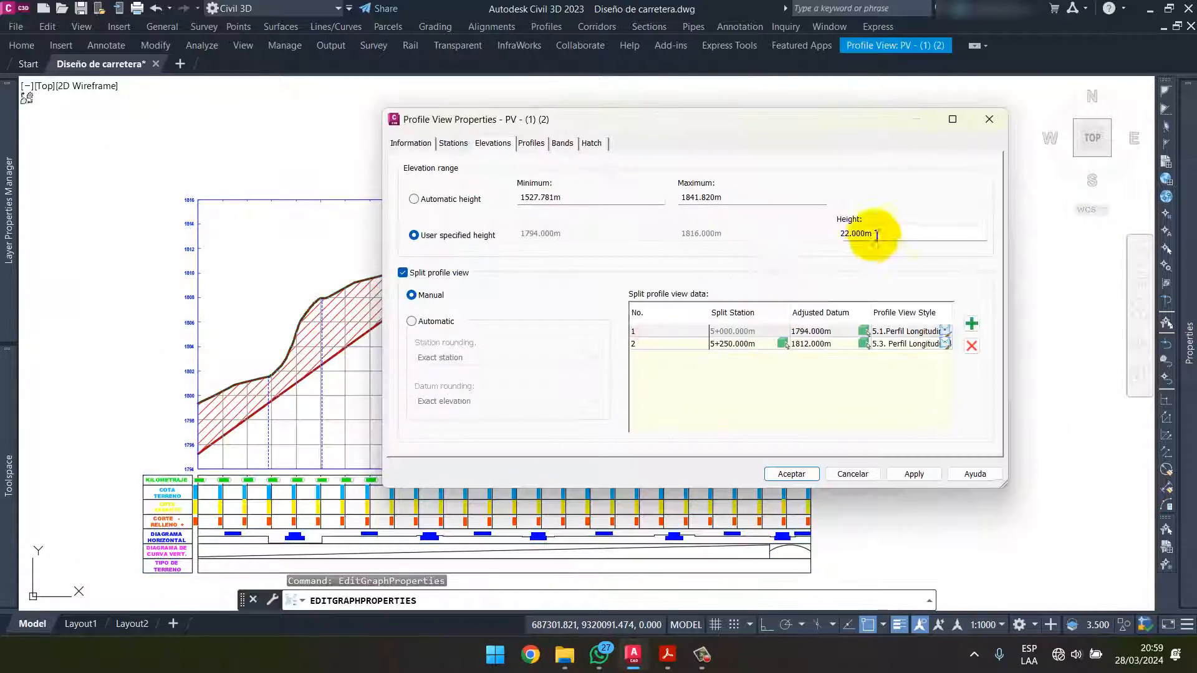
{"action": "left_click", "coordinate": [791, 474]}
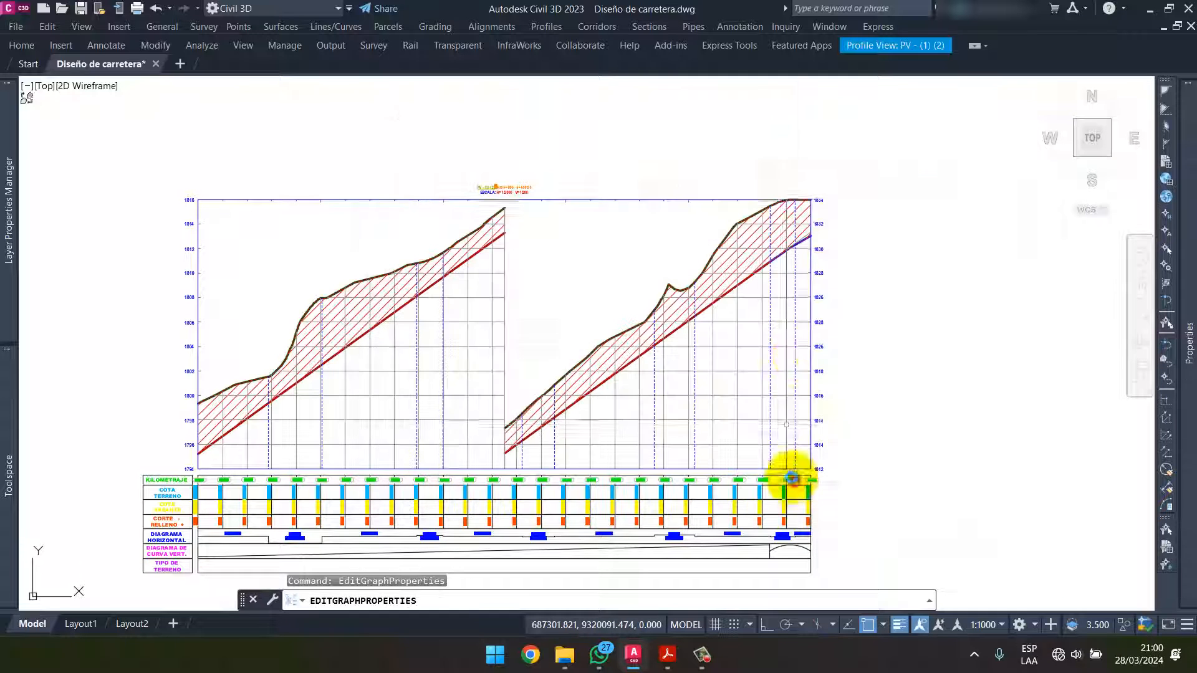
{"action": "mouse_move", "coordinate": [641, 289]}
{"action": "middle_mouse_down"}
{"action": "mouse_move", "coordinate": [809, 213]}
{"action": "mouse_move", "coordinate": [792, 277]}
{"action": "middle_mouse_up"}
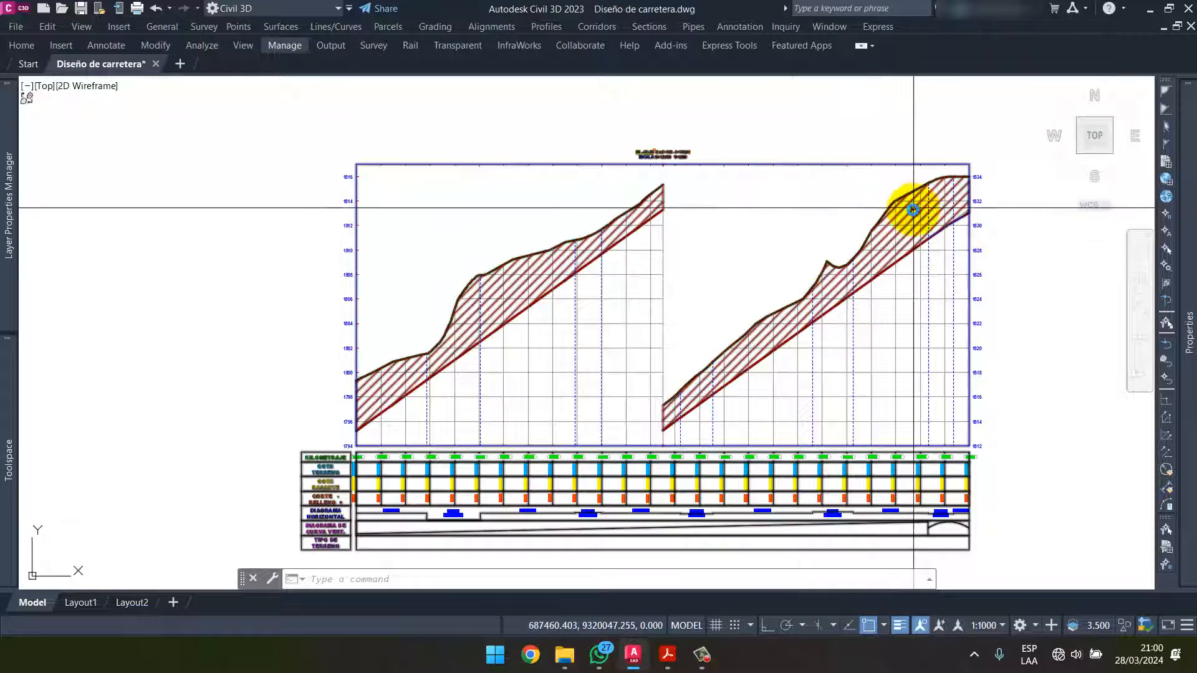
- Edit the title content in the profile view style so the scale reads H=1/1000 V=1/100
{"action": "middle_click_drag", "start_coordinate": [604, 395], "coordinate": [608, 334]}
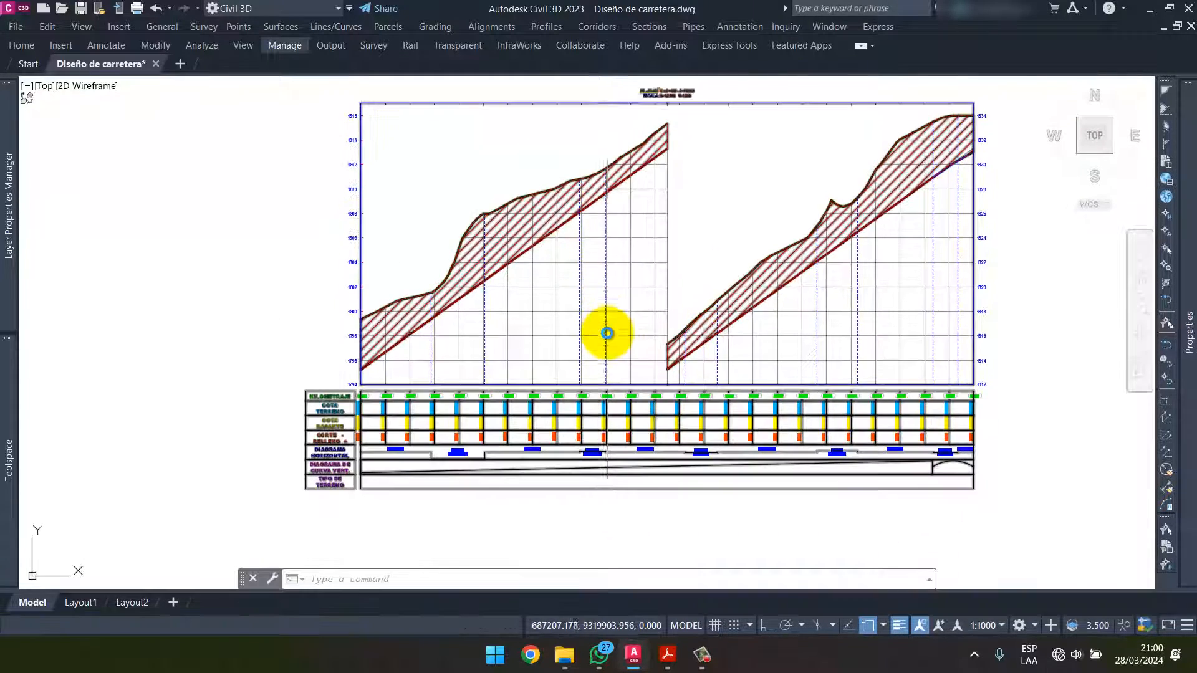
{"action": "middle_click_drag", "start_coordinate": [670, 130], "coordinate": [647, 200]}
{"action": "scroll", "coordinate": [651, 189], "scroll_direction": "up", "scroll_amount": 4}
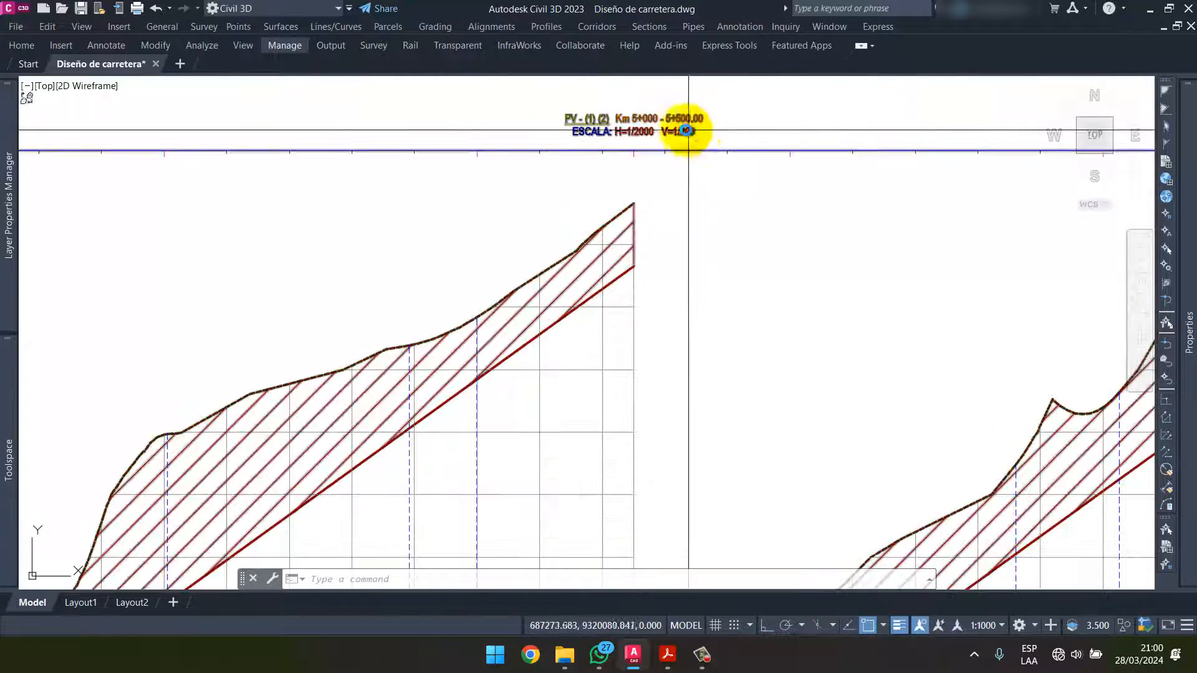
{"action": "left_click", "coordinate": [693, 150]}
{"action": "left_click", "coordinate": [689, 148]}
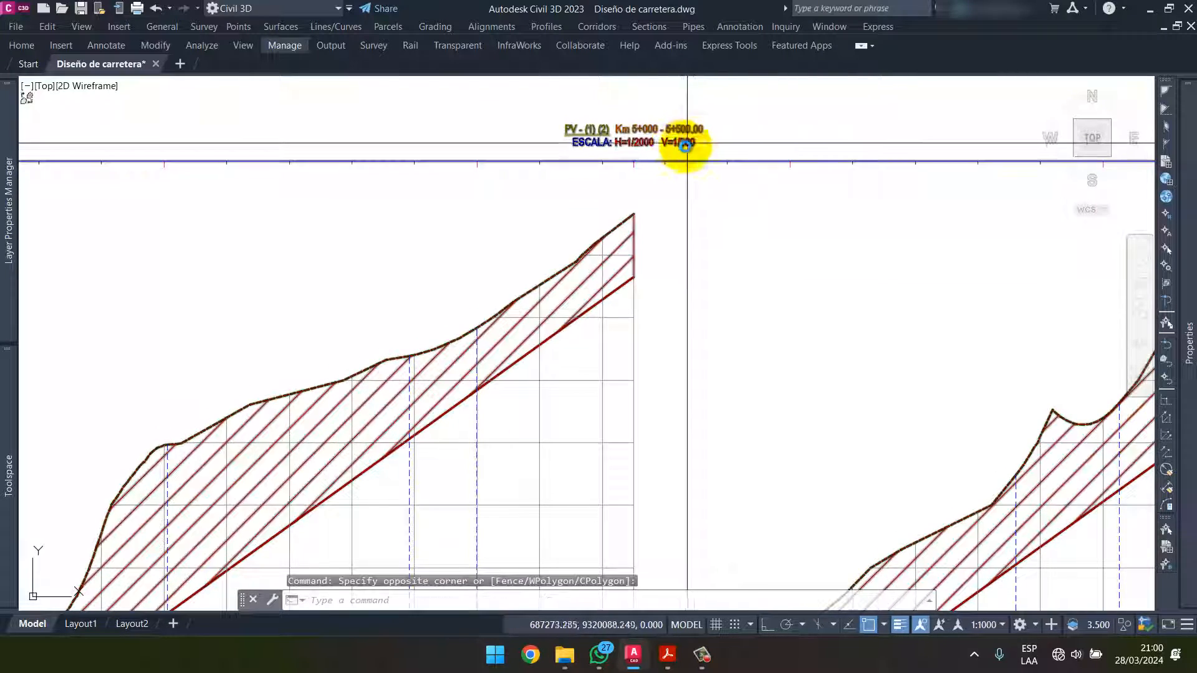
{"action": "right_click", "coordinate": [695, 164]}
{"action": "left_click", "coordinate": [755, 337]}
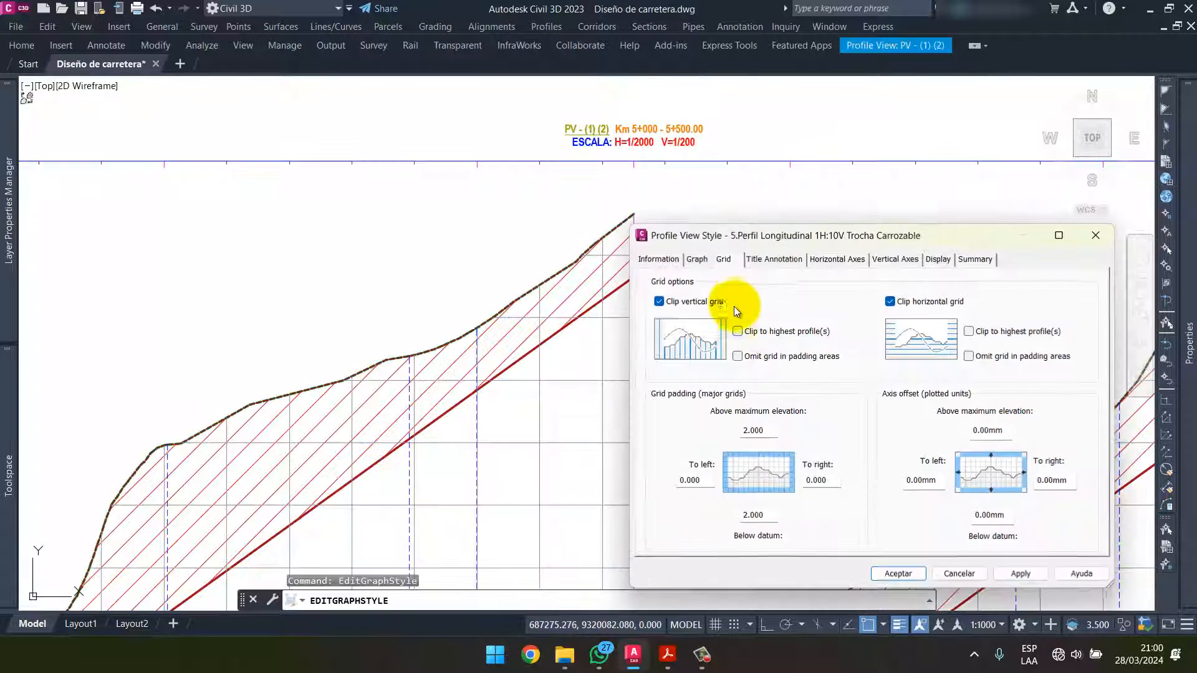
{"action": "left_click", "coordinate": [773, 259]}
{"action": "left_click", "coordinate": [848, 351]}
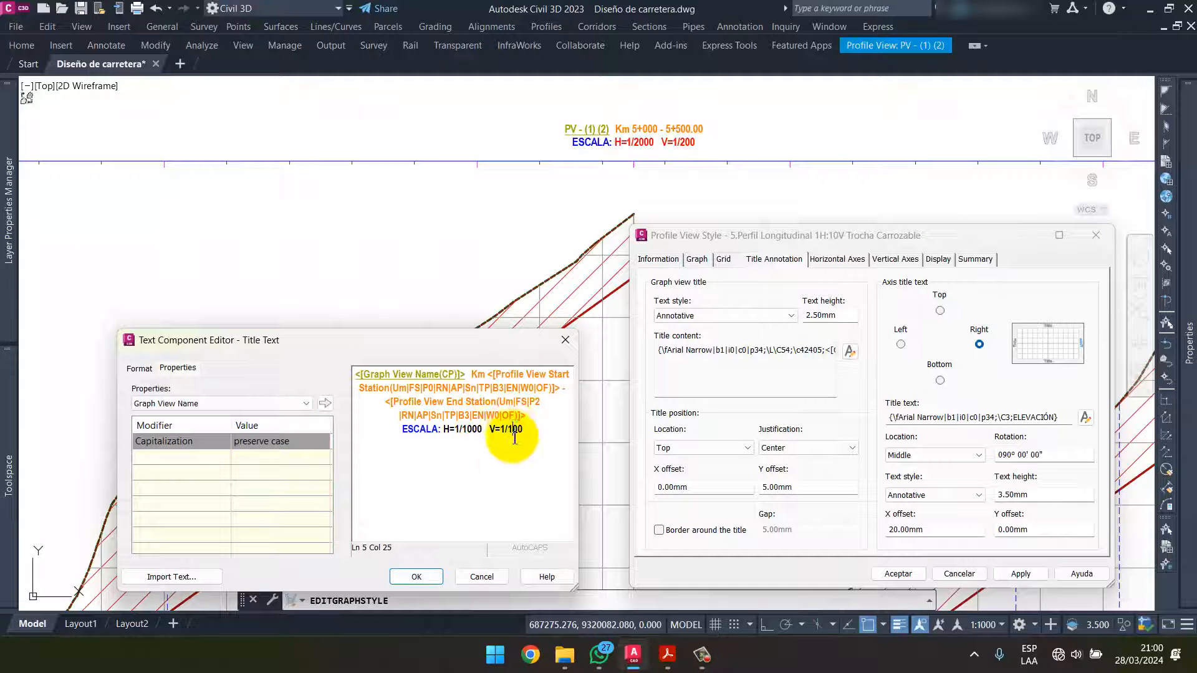
{"action": "left_click", "coordinate": [416, 577]}
{"action": "left_click", "coordinate": [897, 574]}
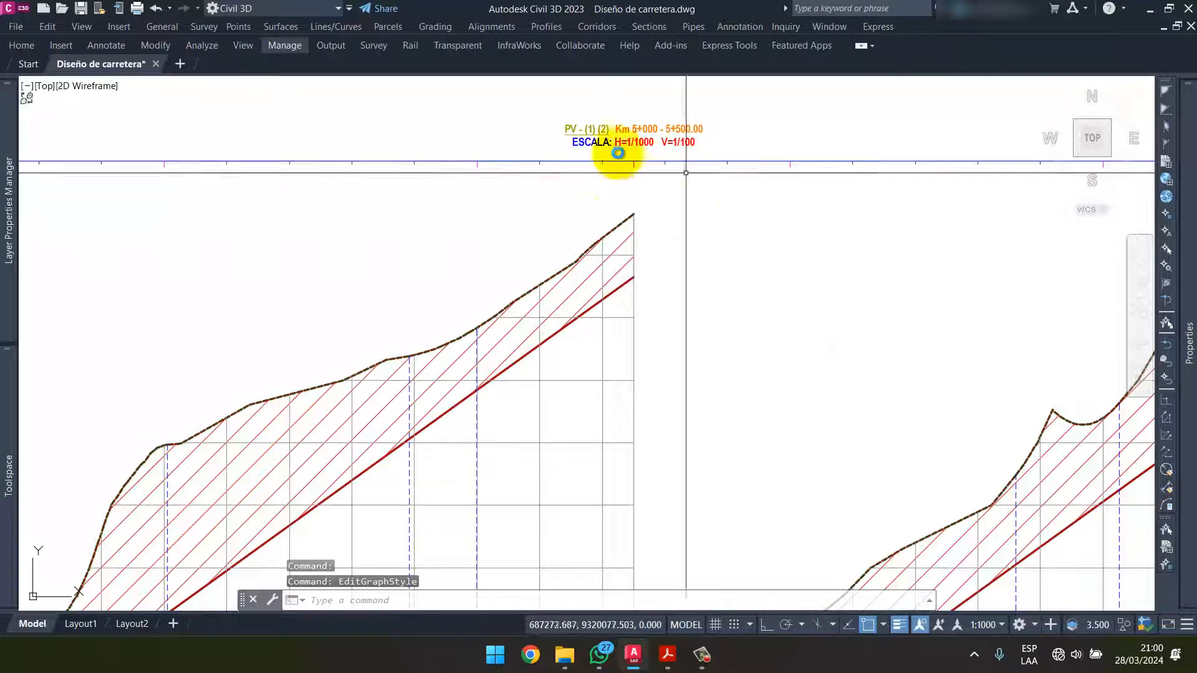
- Remove all seven existing bands from the bottom of the profile view
{"action": "scroll", "coordinate": [606, 214], "scroll_direction": "down", "scroll_amount": 4}
{"action": "middle_click_drag", "start_coordinate": [576, 349], "coordinate": [599, 233]}
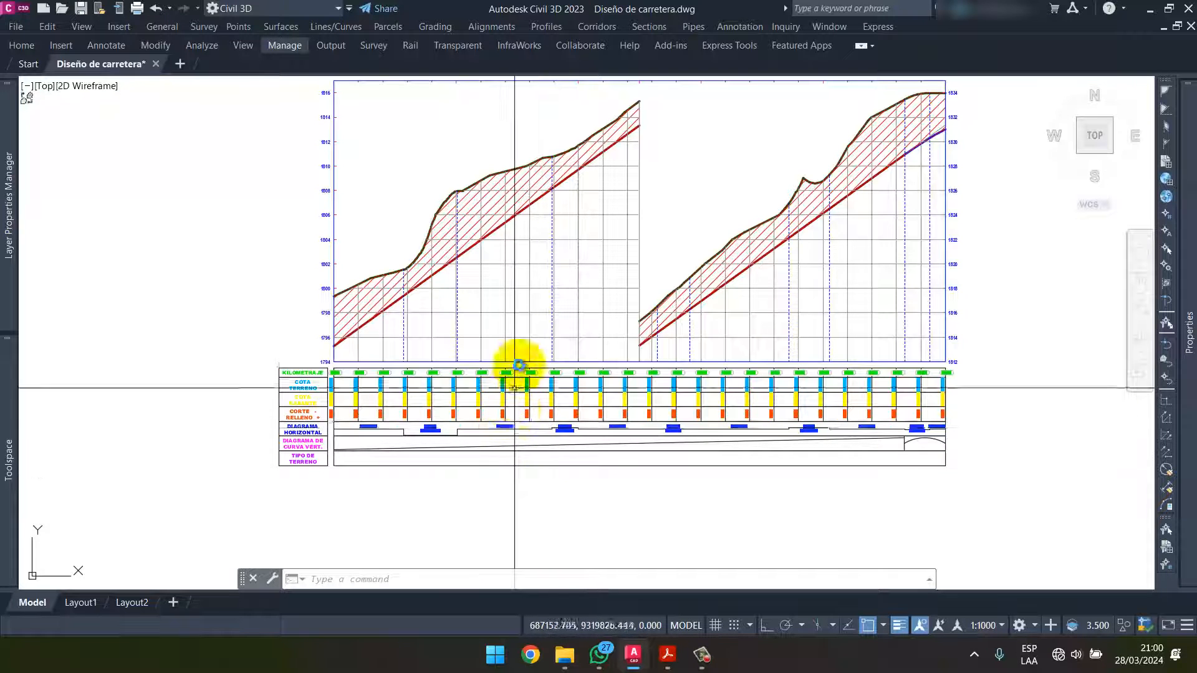
{"action": "left_click", "coordinate": [530, 323]}
{"action": "right_click", "coordinate": [530, 307]}
{"action": "left_click", "coordinate": [623, 465]}
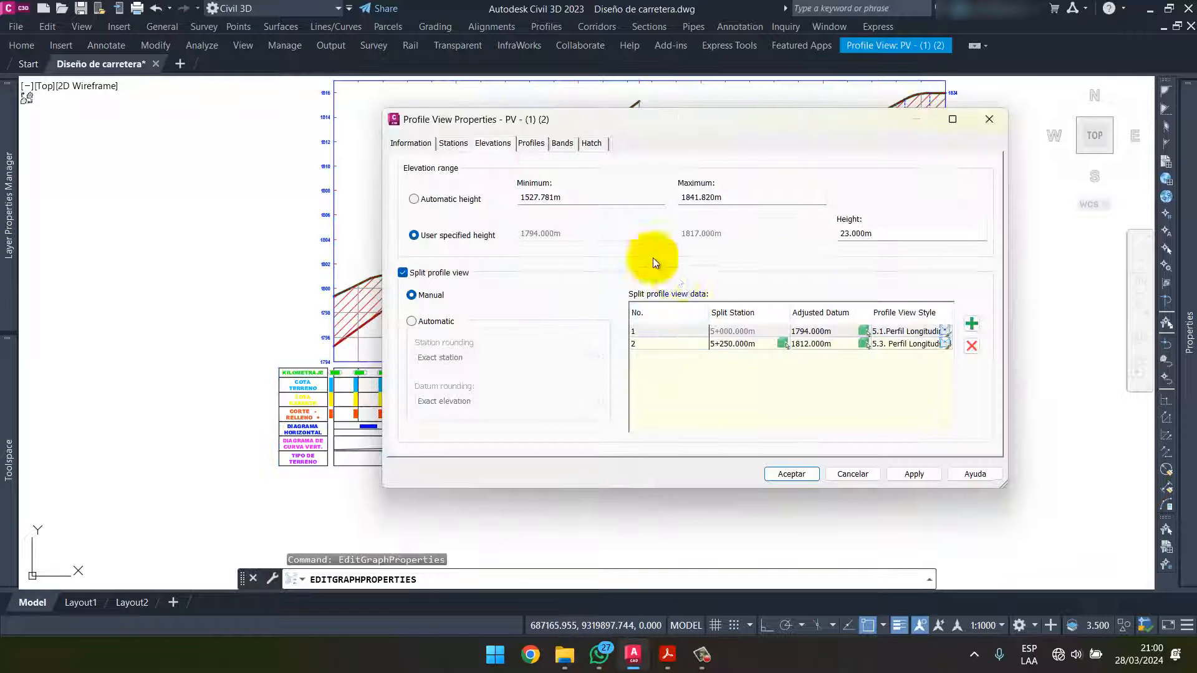
{"action": "left_click", "coordinate": [561, 144]}
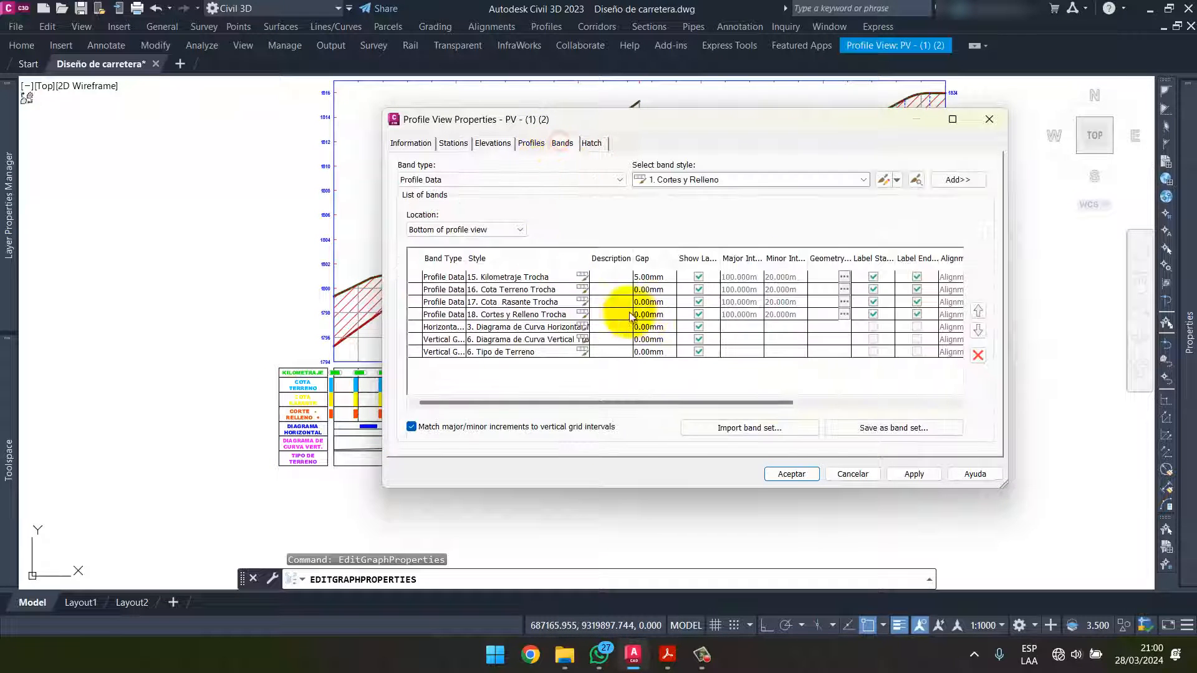
{"action": "left_click", "coordinate": [978, 356]}
{"action": "left_click", "coordinate": [977, 355]}
{"action": "left_click", "coordinate": [978, 355]}
{"action": "left_click", "coordinate": [977, 355]}
{"action": "left_click", "coordinate": [978, 355]}
{"action": "left_click", "coordinate": [977, 355]}
{"action": "left_click", "coordinate": [977, 355]}
- Import the CANAL band set into the profile view and apply it
{"action": "left_click", "coordinate": [722, 428]}
{"action": "left_click", "coordinate": [852, 244]}
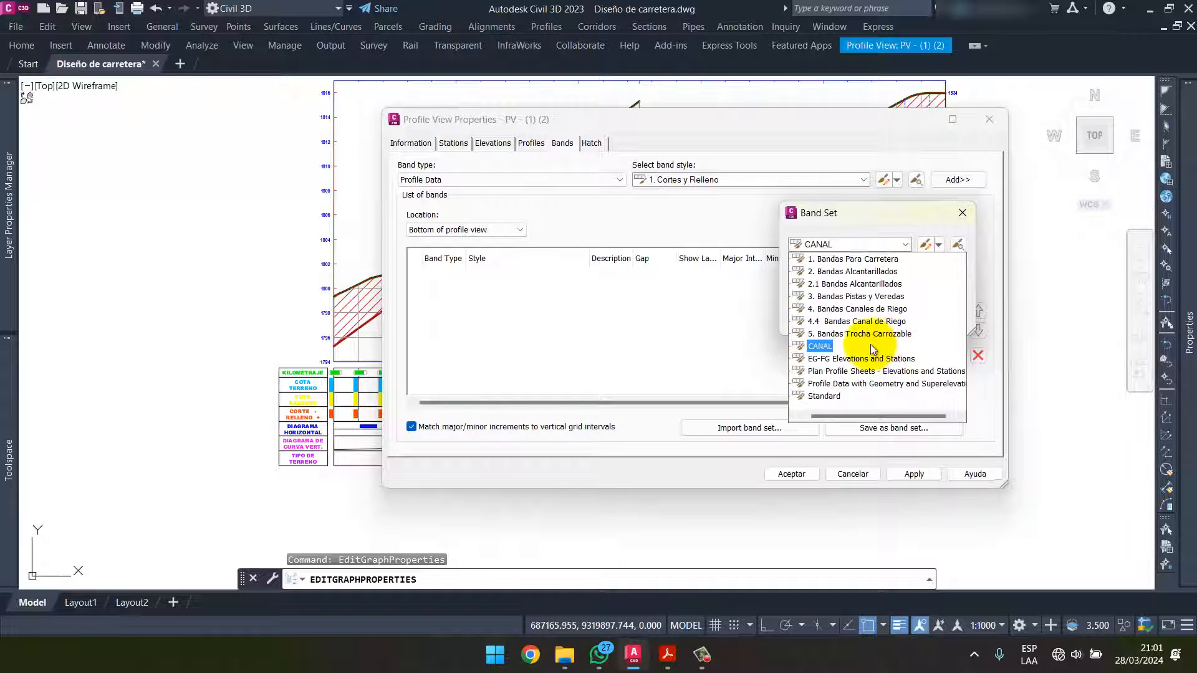
{"action": "left_click", "coordinate": [842, 347]}
{"action": "left_click", "coordinate": [823, 322]}
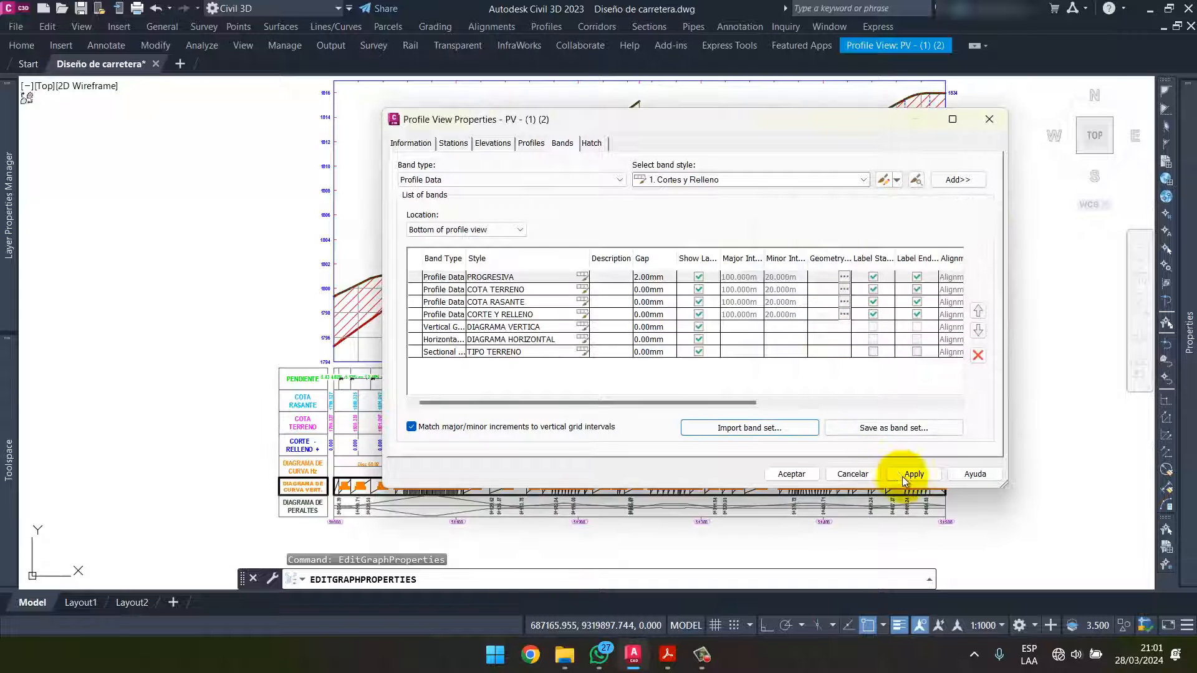
{"action": "left_click", "coordinate": [914, 474]}
{"action": "left_click", "coordinate": [791, 474]}
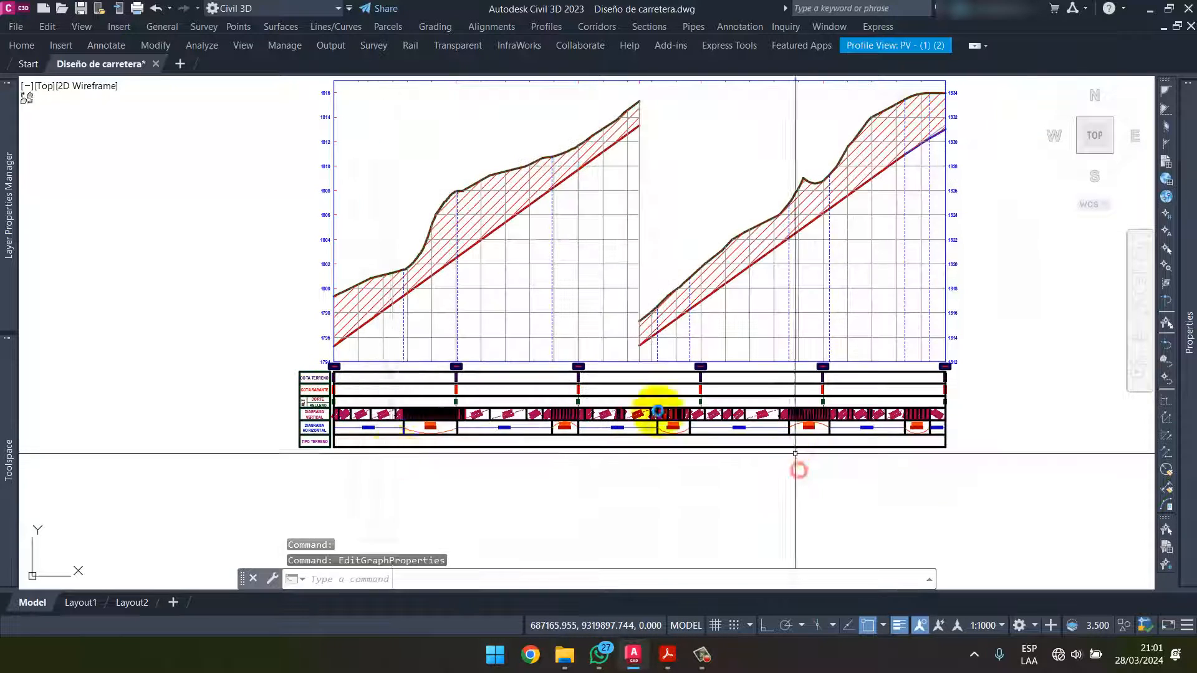
- Stop matching band increments to the grid intervals and set the major interval to 20 m for the four profile data bands
{"action": "scroll", "coordinate": [655, 406], "scroll_direction": "up", "scroll_amount": 6}
{"action": "left_click", "coordinate": [574, 152]}
{"action": "right_click", "coordinate": [600, 134]}
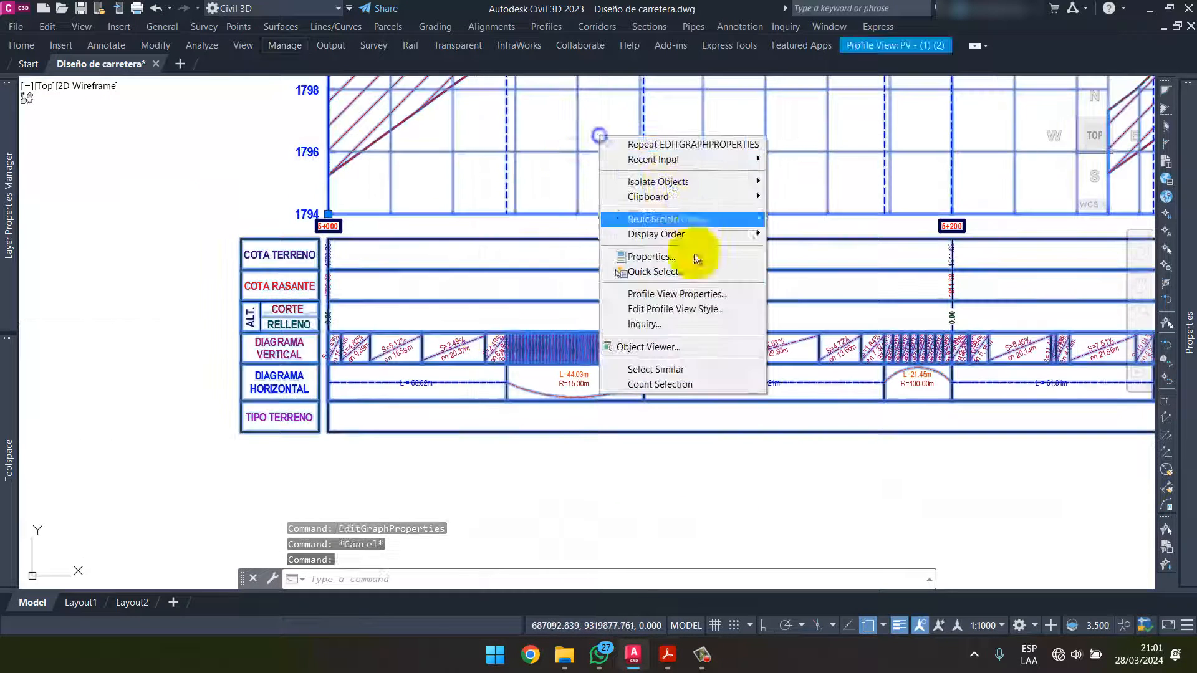
{"action": "left_click", "coordinate": [700, 286]}
{"action": "left_click_drag", "start_coordinate": [708, 122], "coordinate": [854, 107]}
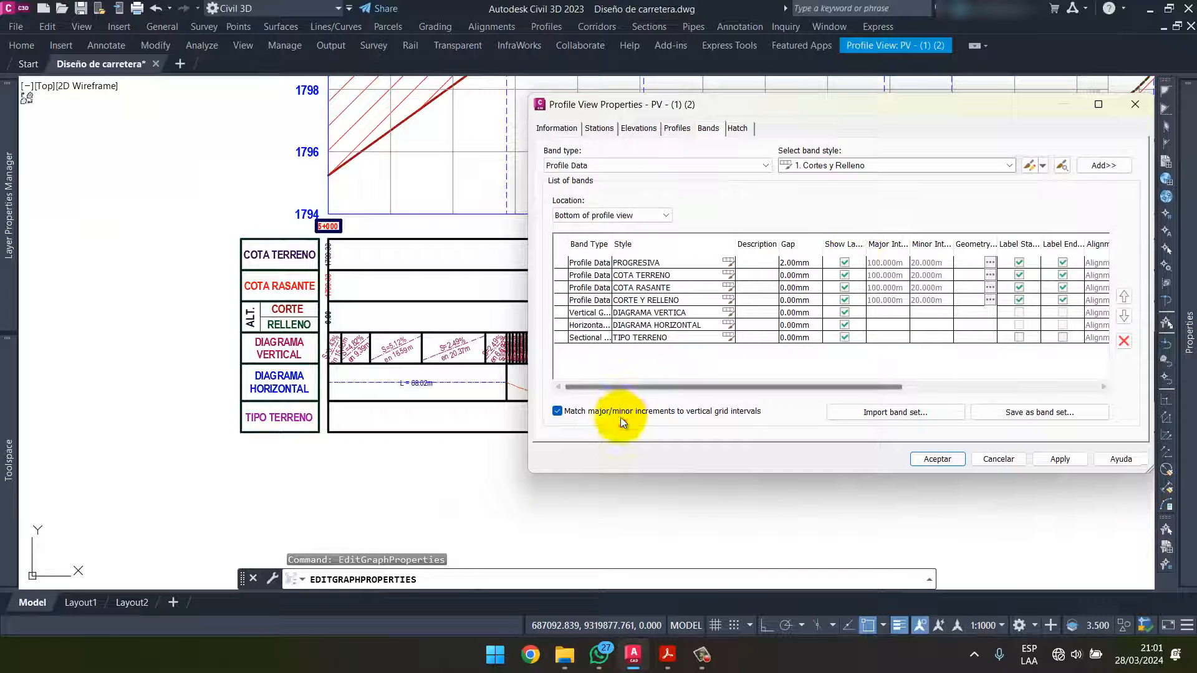
{"action": "left_click", "coordinate": [896, 263]}
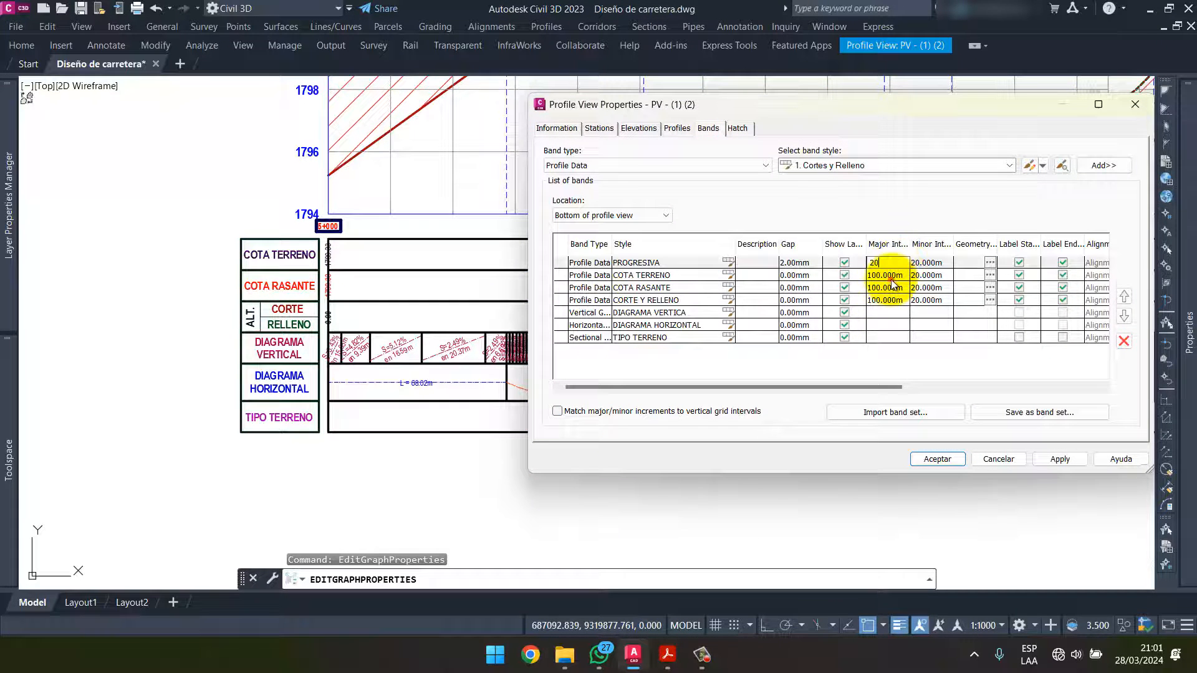
{"action": "double_click", "coordinate": [892, 276]}
{"action": "type", "text": "20"}
{"action": "double_click", "coordinate": [887, 288]}
{"action": "type", "text": "20"}
{"action": "double_click", "coordinate": [884, 299]}
{"action": "type", "text": "20"}
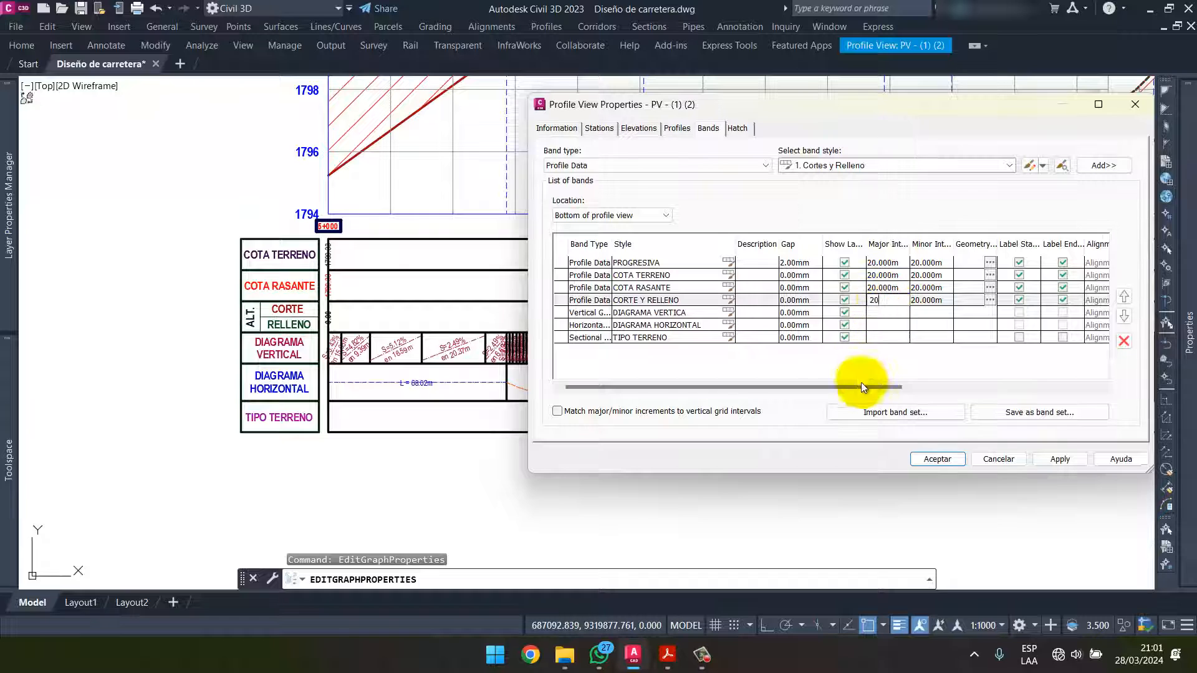
- Set Profile2 to RRR for the four profile data bands and the TIPO TERRENO band
{"action": "left_click_drag", "start_coordinate": [862, 386], "coordinate": [1020, 377]}
{"action": "double_click", "coordinate": [939, 263]}
{"action": "left_click", "coordinate": [925, 298]}
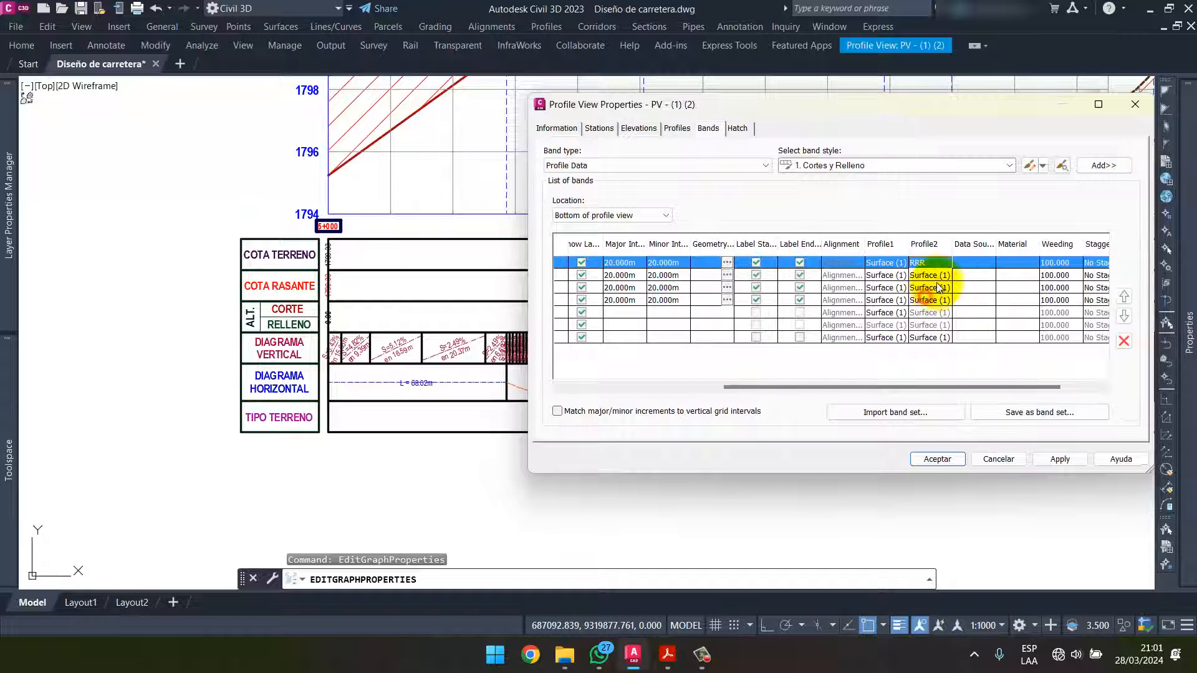
{"action": "double_click", "coordinate": [940, 275]}
{"action": "left_click", "coordinate": [921, 309]}
{"action": "double_click", "coordinate": [933, 287]}
{"action": "left_click", "coordinate": [927, 320]}
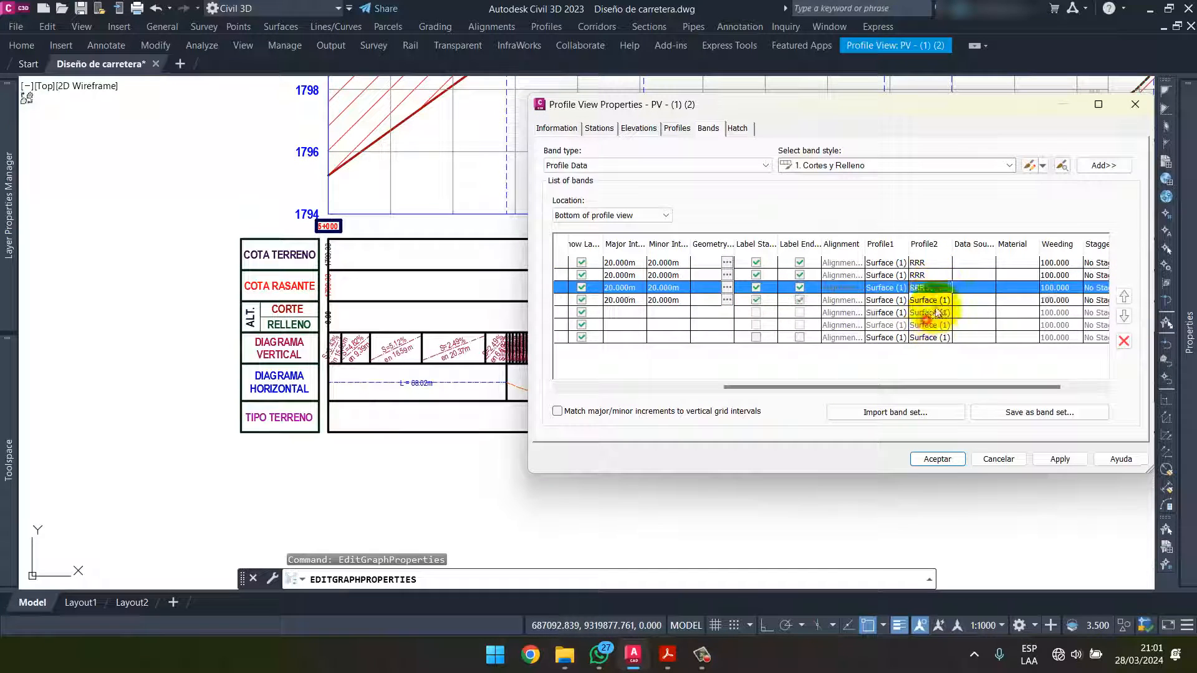
{"action": "double_click", "coordinate": [935, 300]}
{"action": "left_click", "coordinate": [922, 338]}
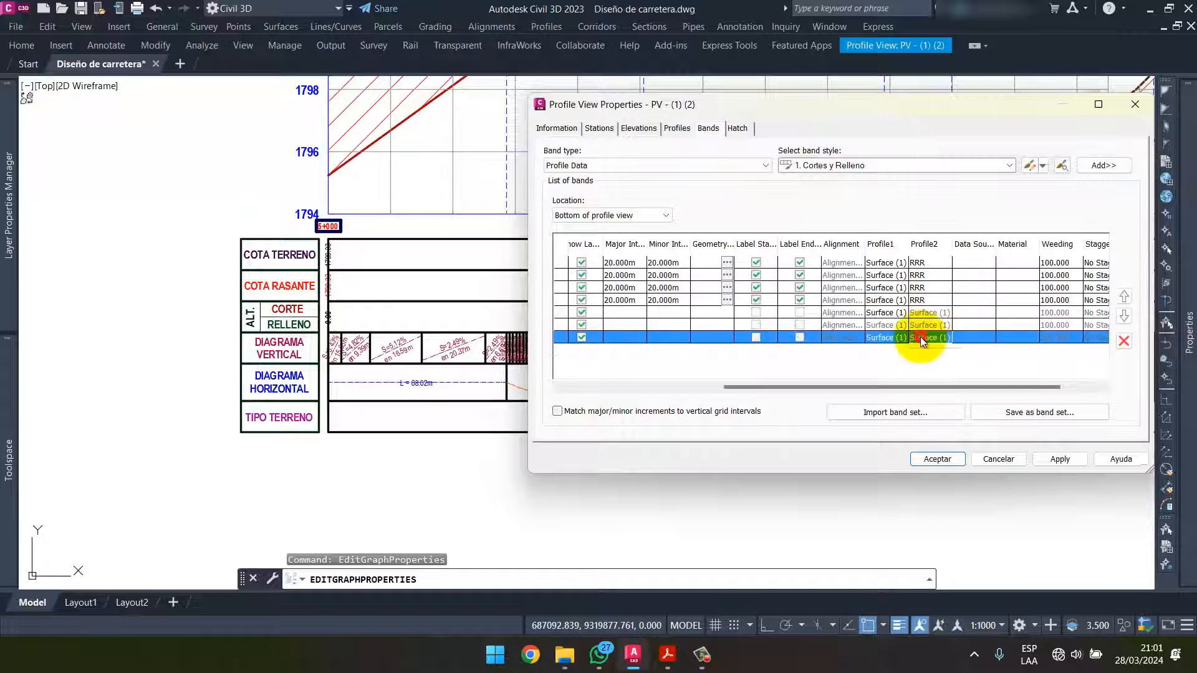
{"action": "left_click", "coordinate": [927, 371]}
- Change Profile1 of the DIAGRAMA VERTICA band from the surface profile to the design profile and apply the band settings
{"action": "left_click", "coordinate": [897, 313]}
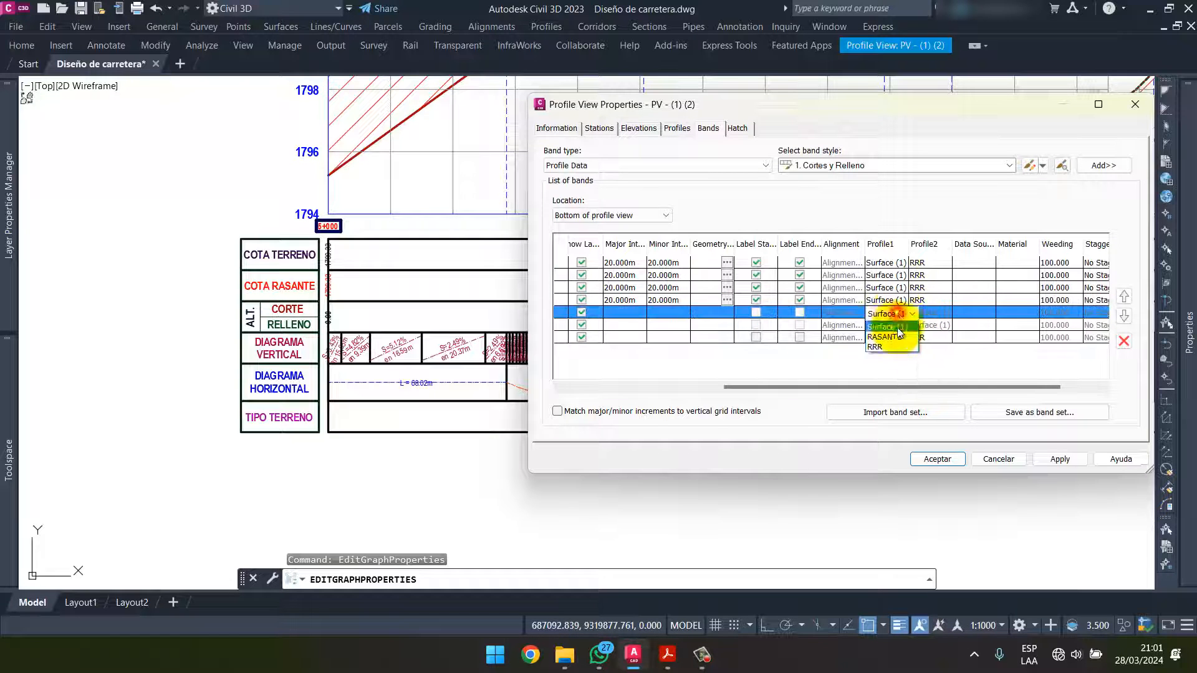
{"action": "left_click", "coordinate": [1060, 461]}
{"action": "left_click", "coordinate": [937, 458]}
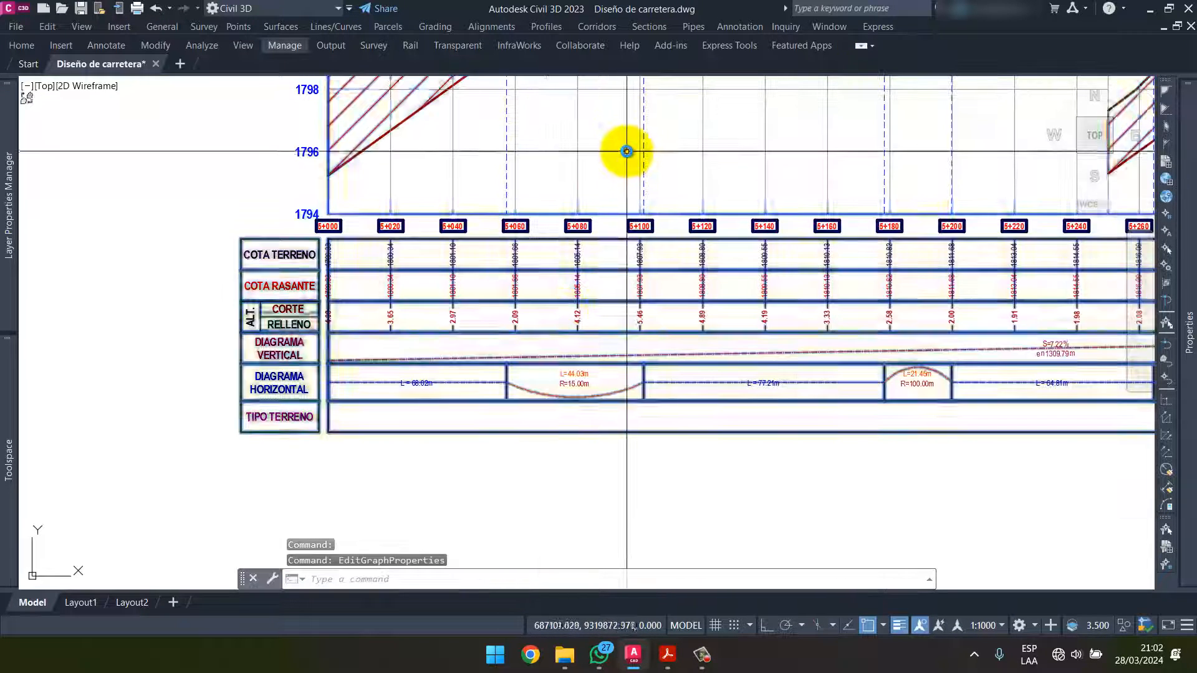
{"action": "left_click", "coordinate": [626, 151]}
{"action": "scroll", "coordinate": [604, 185], "scroll_direction": "down", "scroll_amount": 4}
{"action": "right_click", "coordinate": [670, 180]}
{"action": "left_click", "coordinate": [780, 348]}
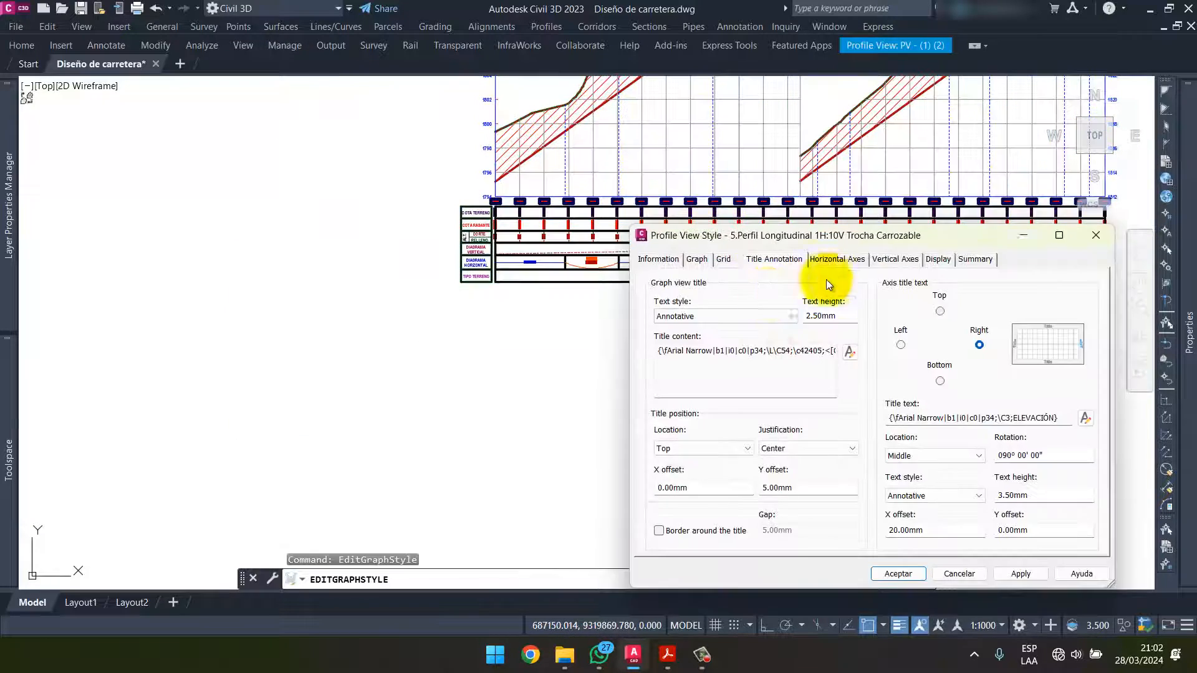
{"action": "key", "text": "Escape"}
- Remove the TIPO TERRENO band from the profile view's band list
{"action": "left_click", "coordinate": [770, 173]}
{"action": "right_click", "coordinate": [771, 159]}
{"action": "left_click", "coordinate": [814, 316]}
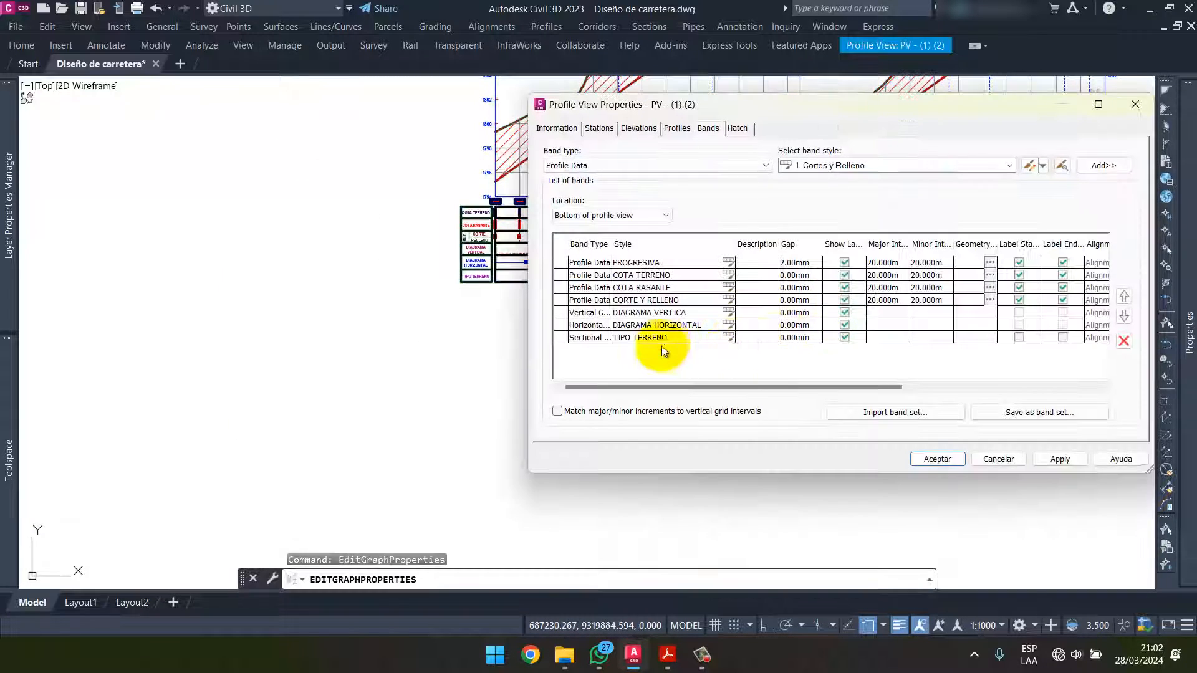
{"action": "left_click", "coordinate": [663, 340]}
{"action": "left_click", "coordinate": [1123, 341]}
{"action": "left_click", "coordinate": [937, 459]}
{"action": "key", "text": "Escape"}
{"action": "middle_click_drag", "start_coordinate": [679, 260], "coordinate": [497, 482]}
{"action": "scroll", "coordinate": [462, 427], "scroll_direction": "up", "scroll_amount": 2}
{"action": "middle_click_drag", "start_coordinate": [563, 385], "coordinate": [465, 404]}
{"action": "scroll", "coordinate": [468, 404], "scroll_direction": "down", "scroll_amount": 2}
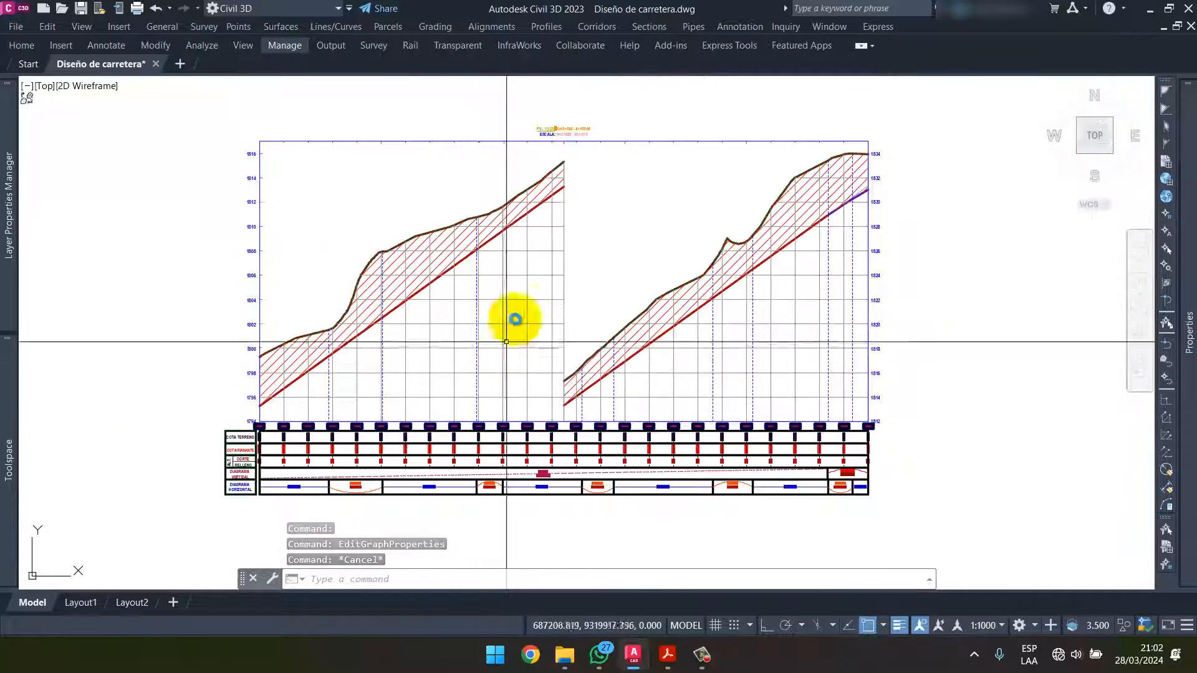
- Review the elevation range and split segment settings in the profile view's properties without changing them
{"action": "left_click", "coordinate": [522, 250]}
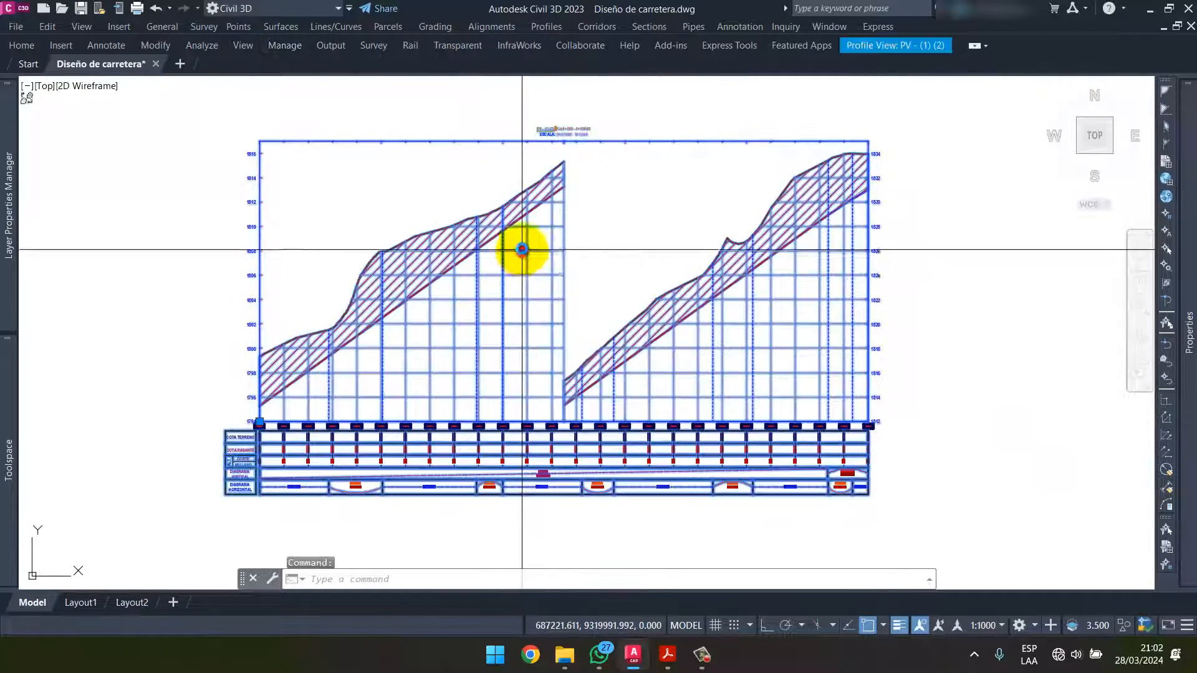
{"action": "right_click", "coordinate": [522, 250]}
{"action": "left_click", "coordinate": [633, 405]}
{"action": "left_click", "coordinate": [655, 128]}
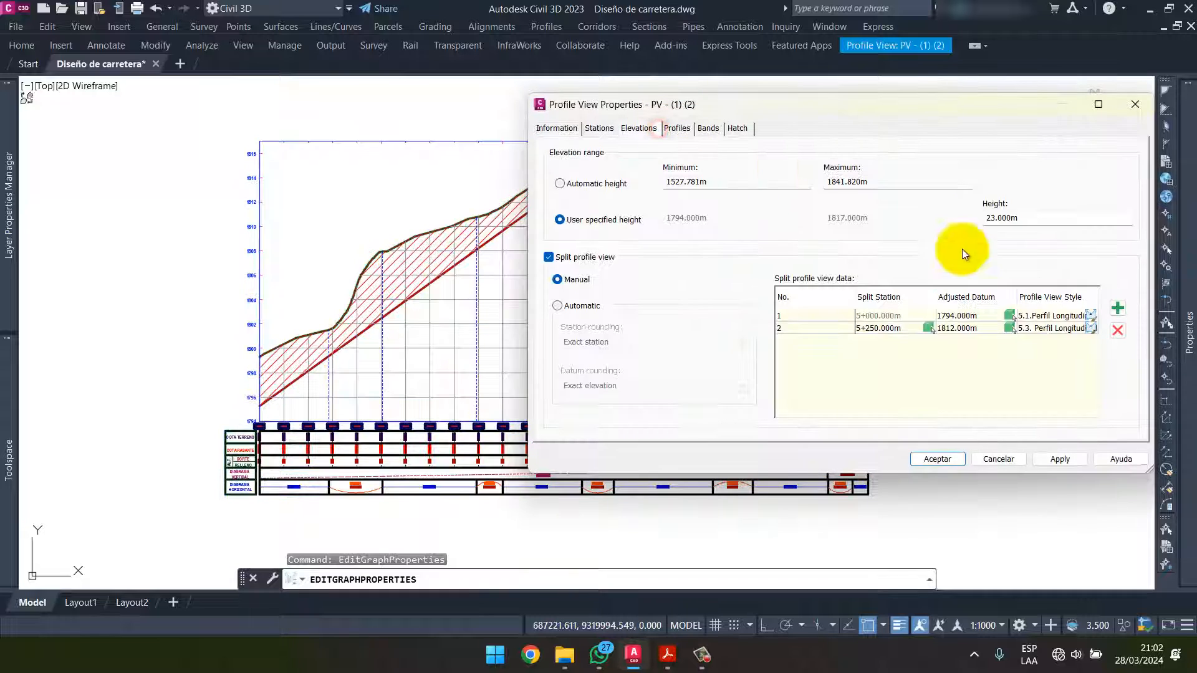
{"action": "left_click", "coordinate": [1010, 462]}
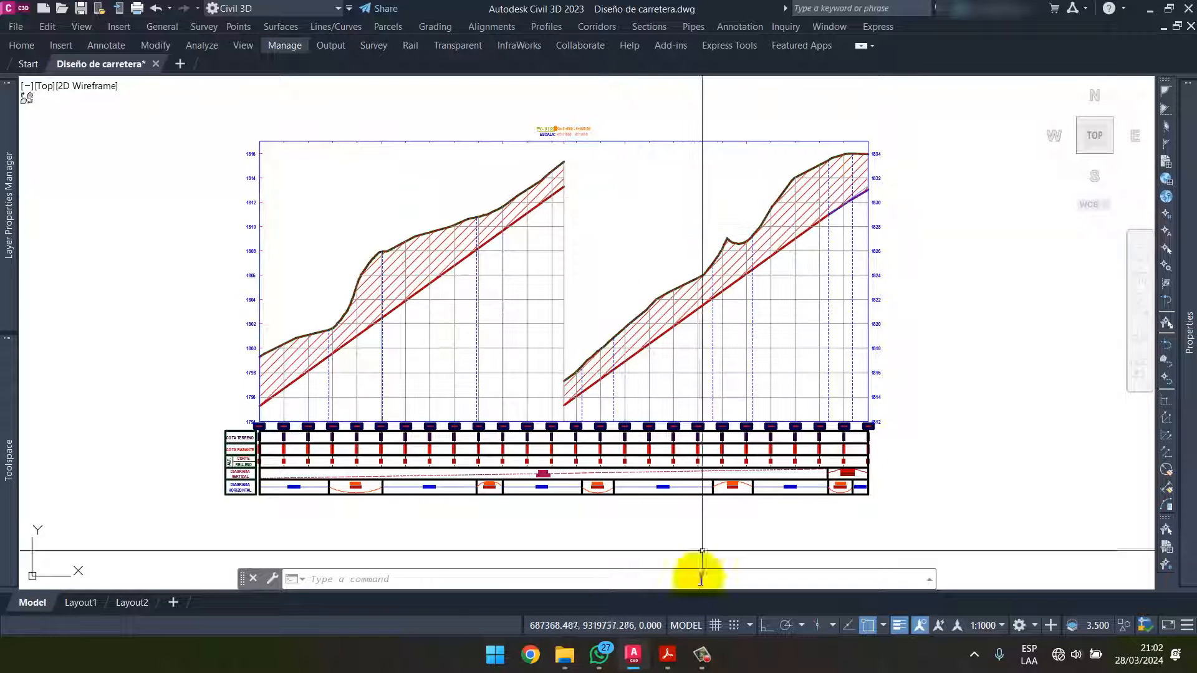
{"action": "left_click", "coordinate": [667, 655]}
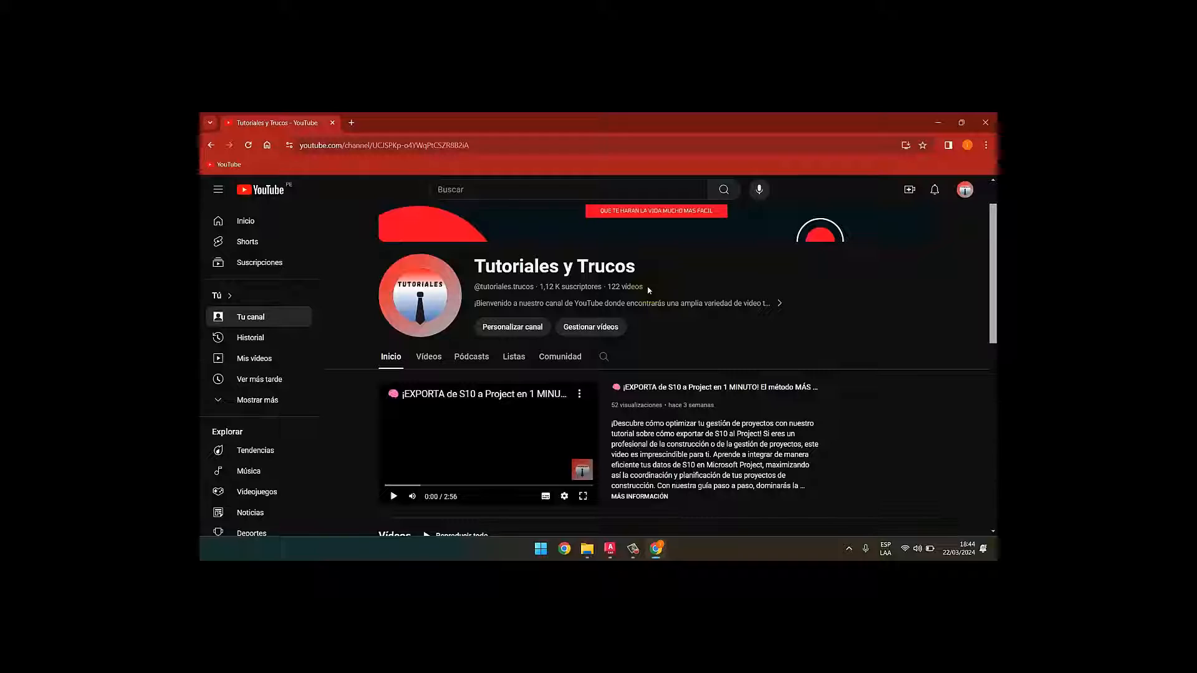
{"action": "scroll", "coordinate": [648, 290], "scroll_direction": "down", "scroll_amount": 3}
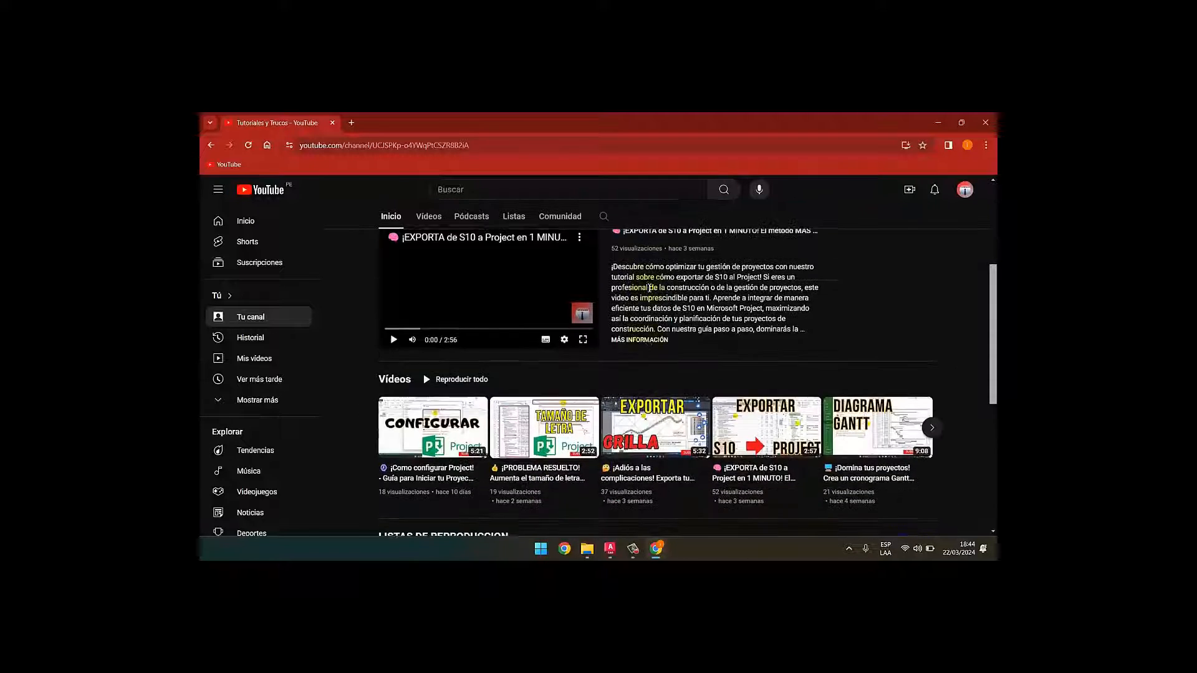
{"action": "scroll", "coordinate": [648, 290], "scroll_direction": "down", "scroll_amount": 3}
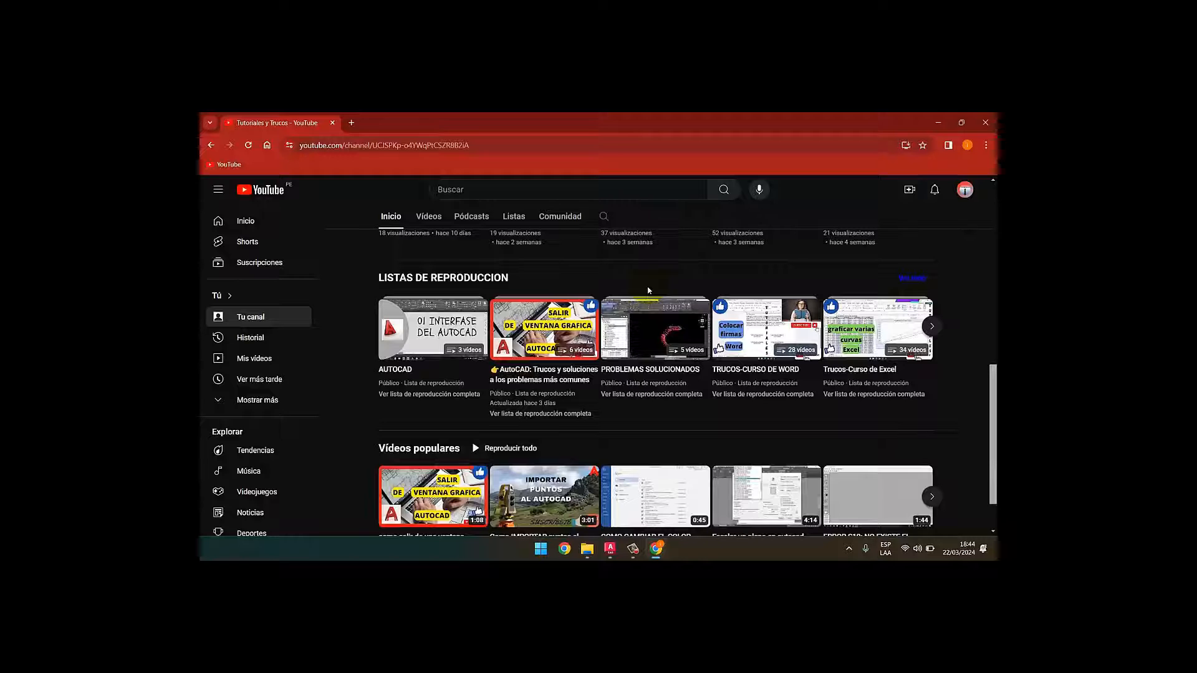
{"action": "scroll", "coordinate": [649, 292], "scroll_direction": "down", "scroll_amount": 1}
{"action": "scroll", "coordinate": [633, 337], "scroll_direction": "up", "scroll_amount": 3}
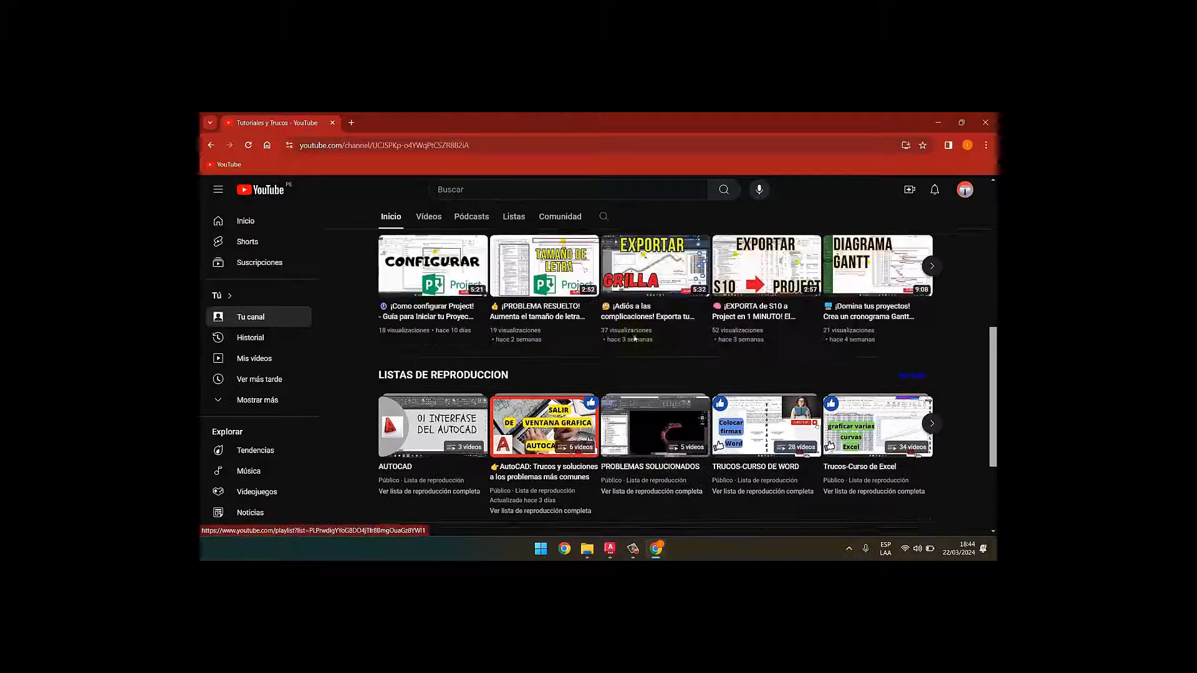
{"action": "scroll", "coordinate": [676, 371], "scroll_direction": "down", "scroll_amount": 1}
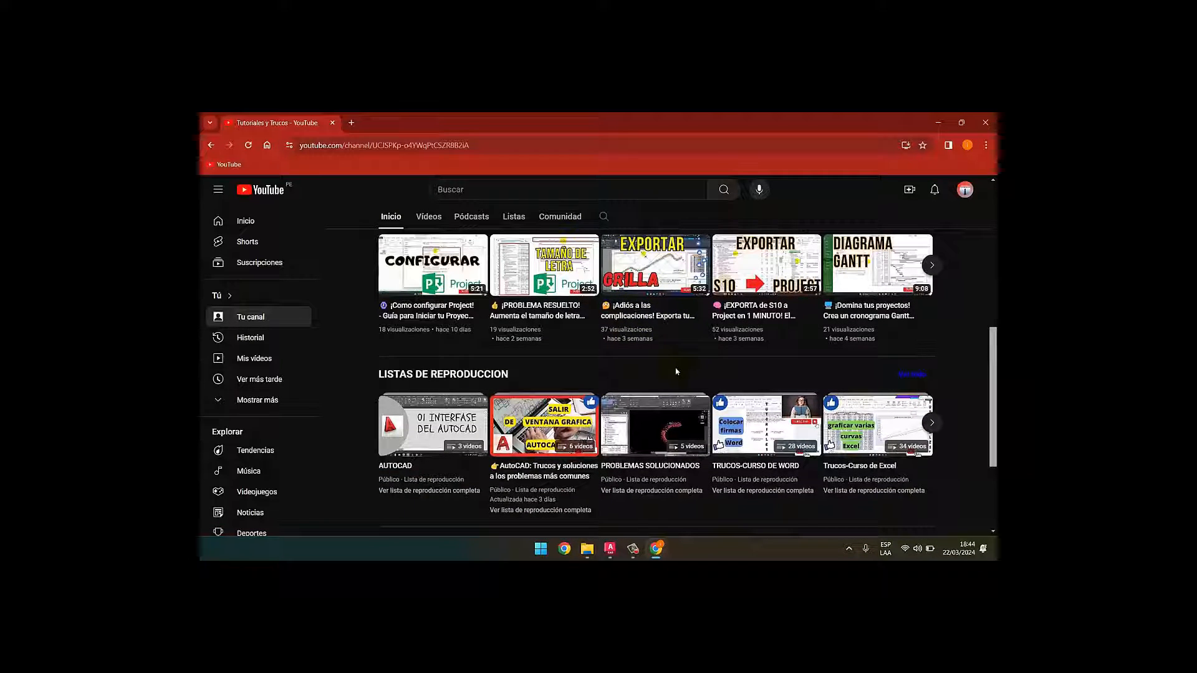
{"action": "scroll", "coordinate": [676, 372], "scroll_direction": "down", "scroll_amount": 2}
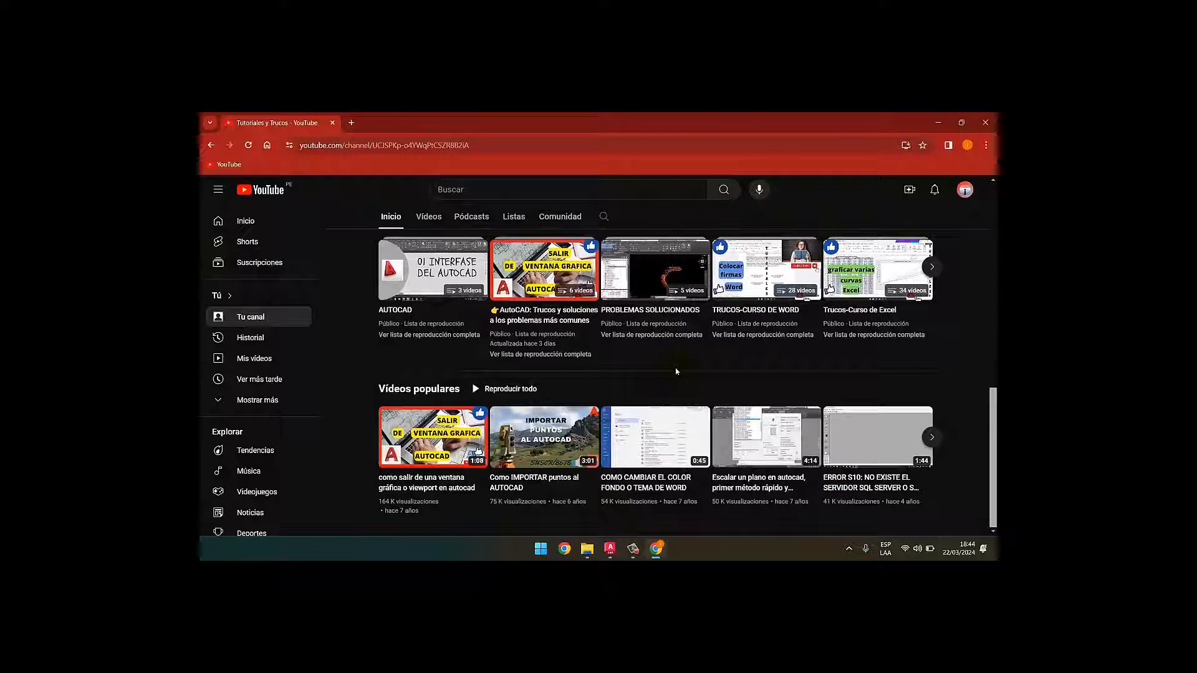
{"action": "scroll", "coordinate": [676, 372], "scroll_direction": "up", "scroll_amount": 1}
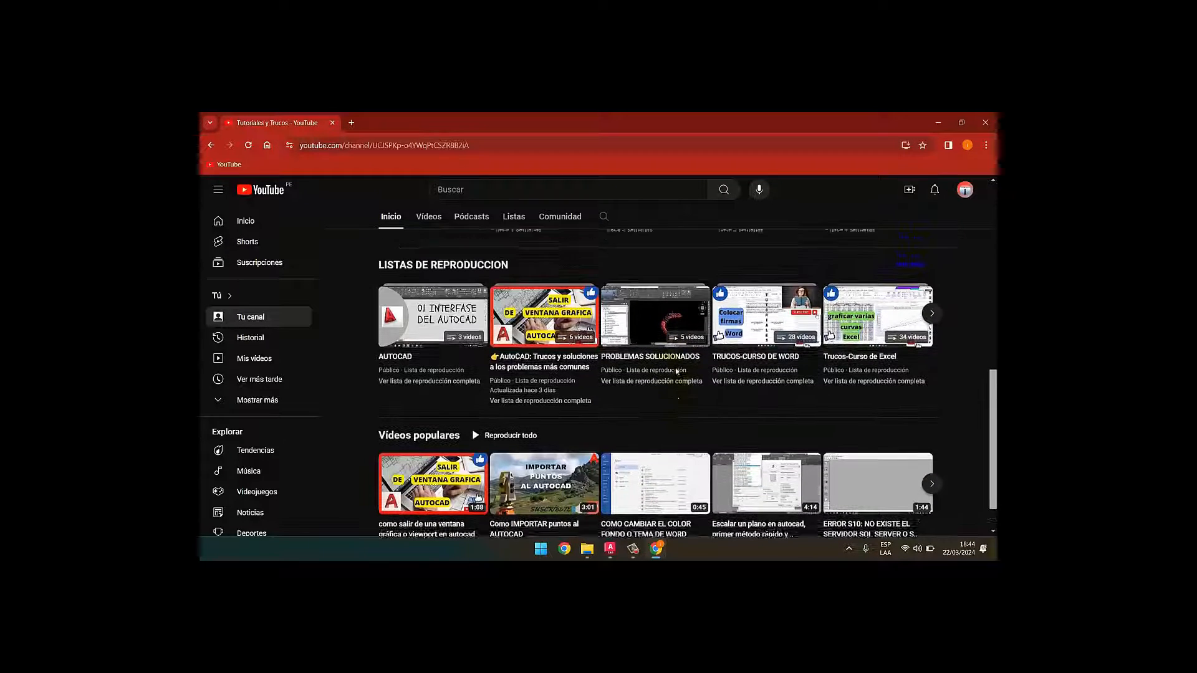